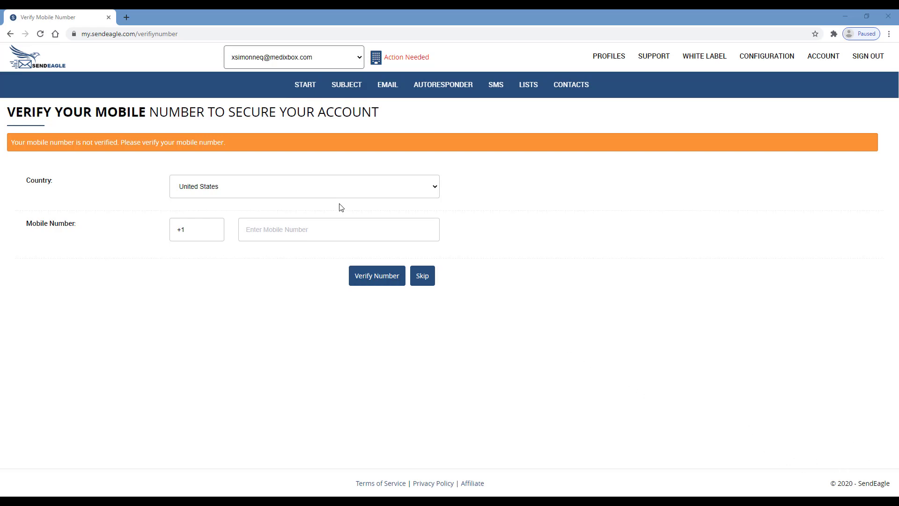
# - Enter the account's mobile number and request an SMS verification code
pyautogui.click(330, 238)
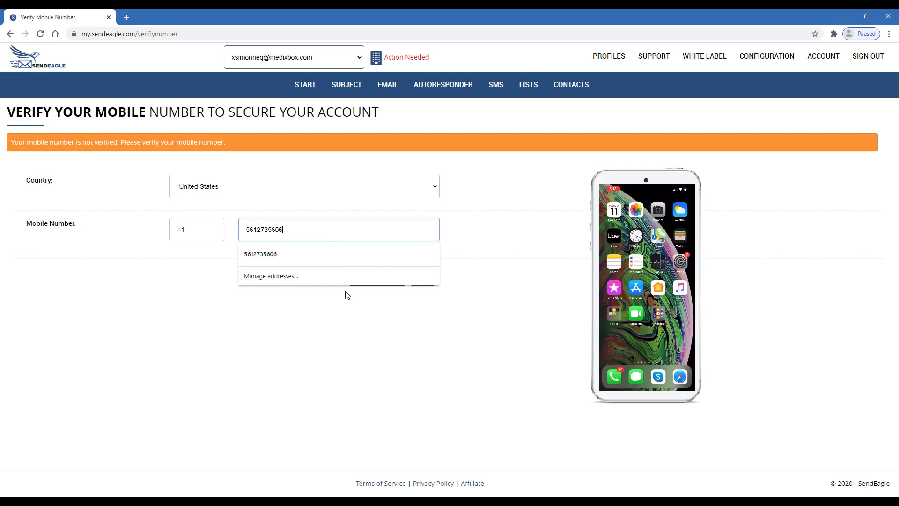
pyautogui.click(348, 320)
pyautogui.click(396, 277)
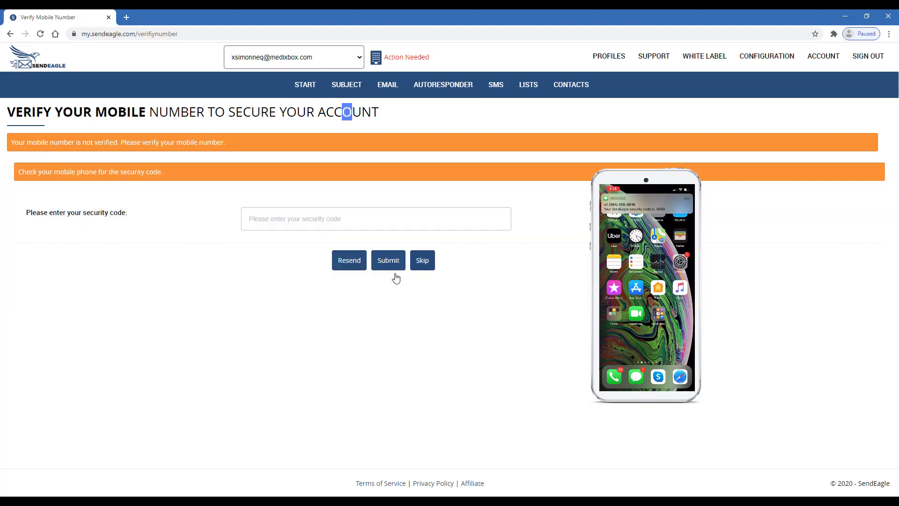
# - Enter the texted security code and submit it to verify the account
pyautogui.click(378, 219)
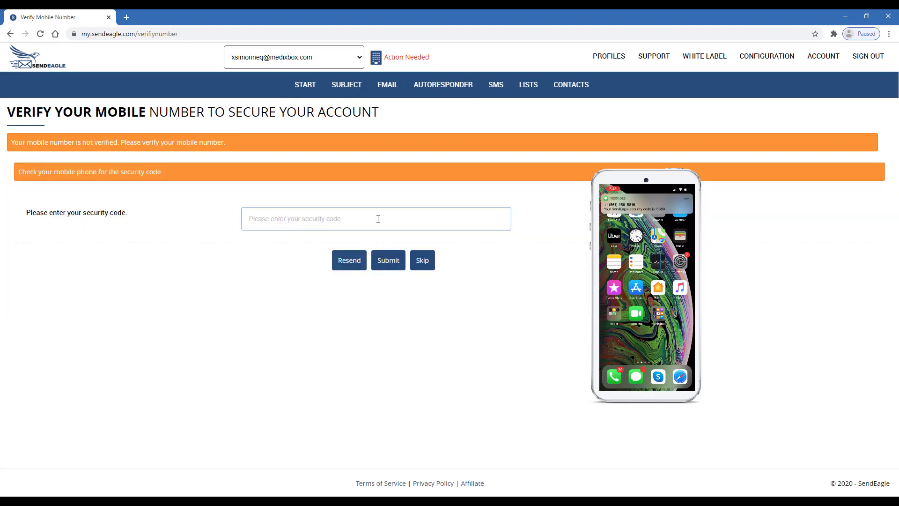
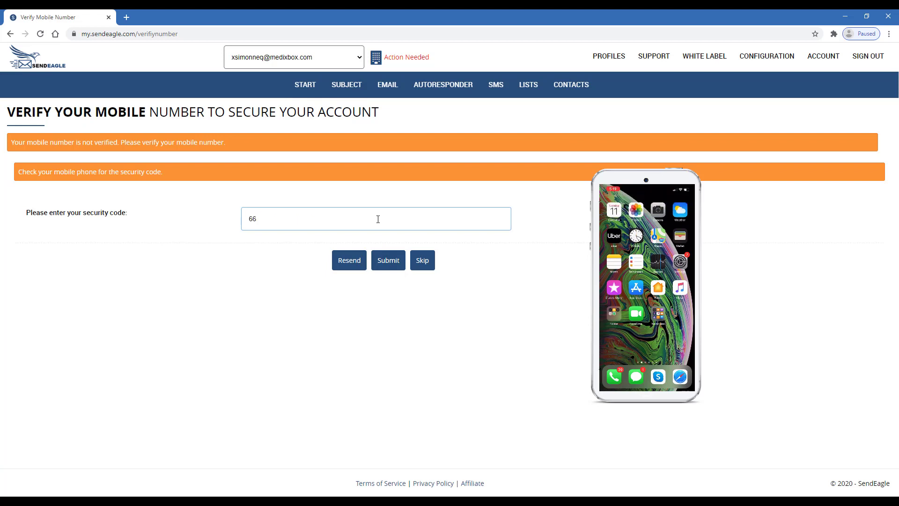
pyautogui.click(392, 258)
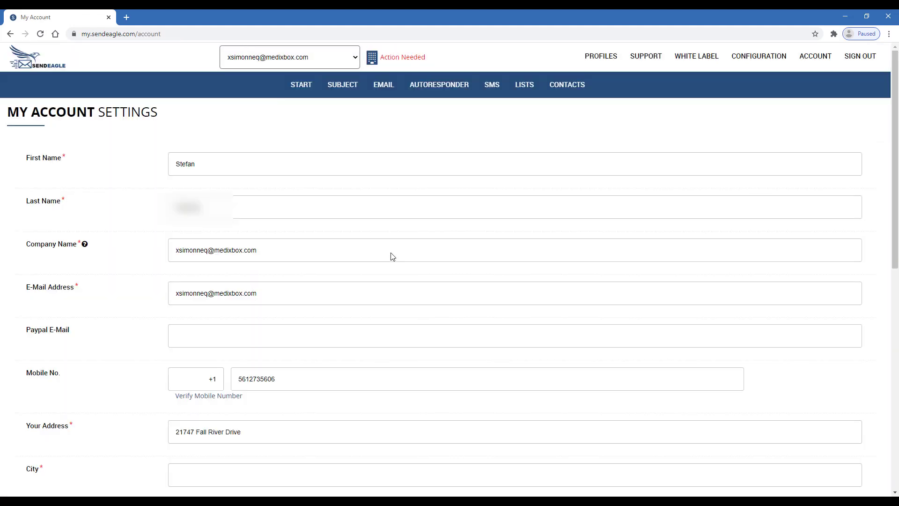
# - Save the My Account Settings profile with Update Profile at the bottom of the page
pyautogui.scroll(-2, 392, 255)
pyautogui.scroll(-2, 389, 258)
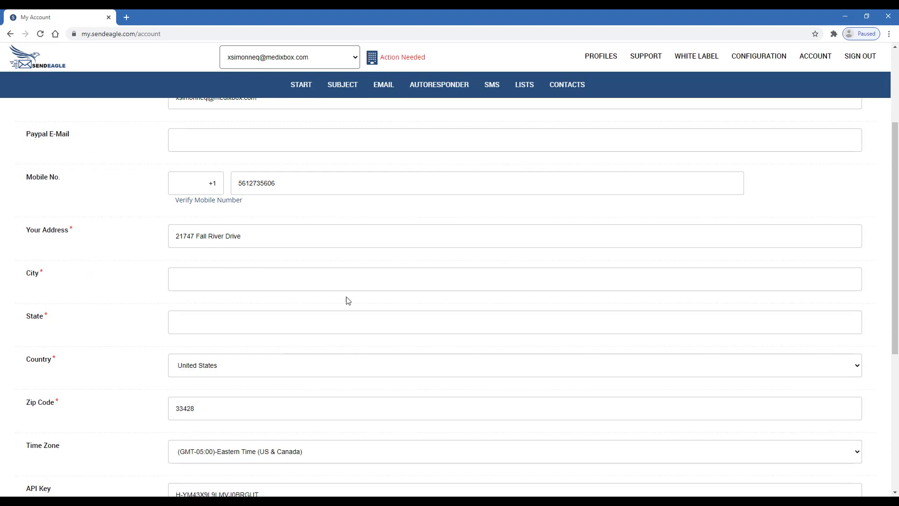
pyautogui.scroll(-6, 345, 279)
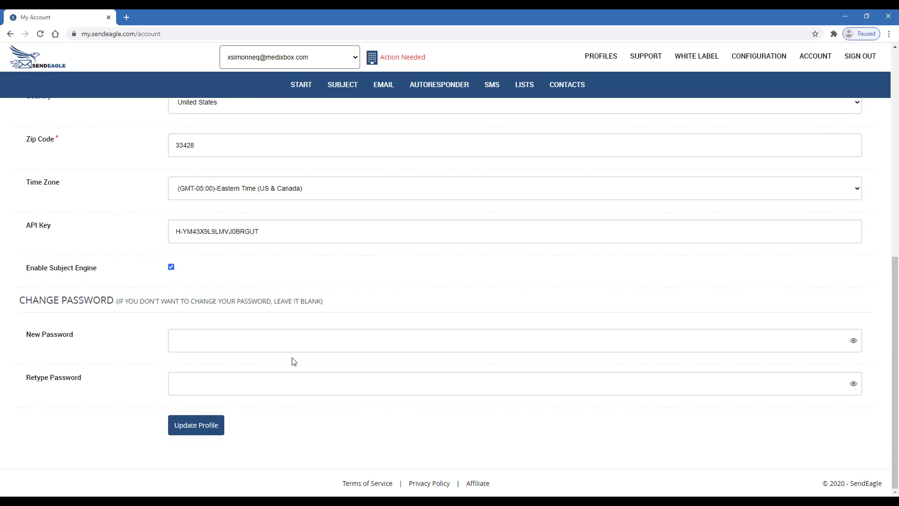
pyautogui.click(211, 425)
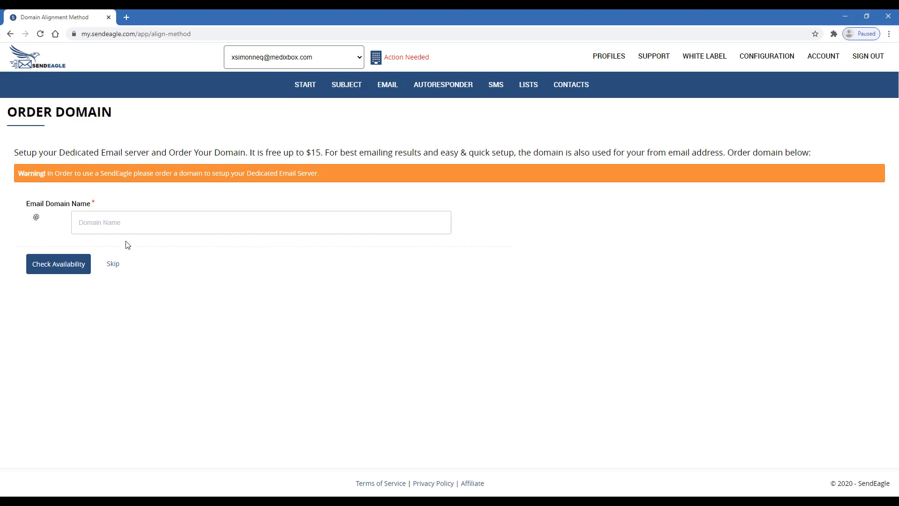
# - Check that the domain 'stefandigisales' is available and order it with the prefilled contact form
pyautogui.click(143, 227)
pyautogui.write('stefandigisa')
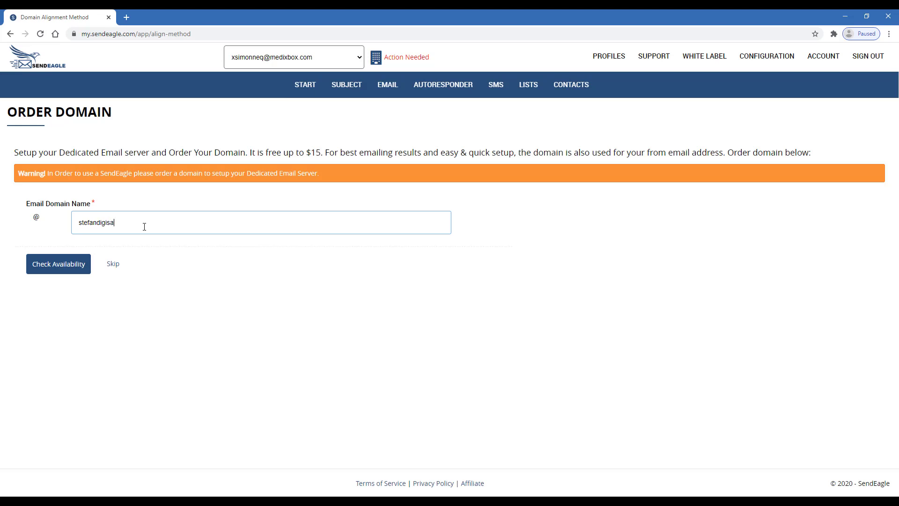
pyautogui.write('les')
pyautogui.click(76, 266)
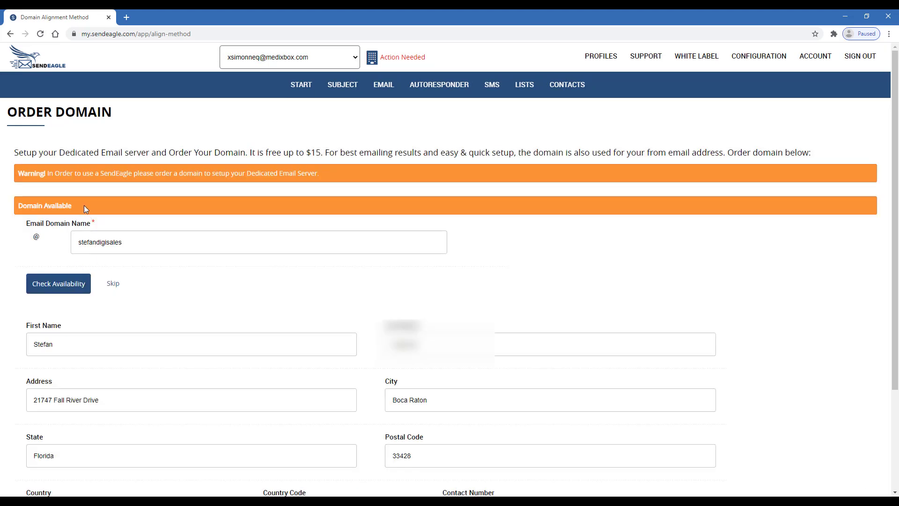
pyautogui.scroll(-3, 299, 200)
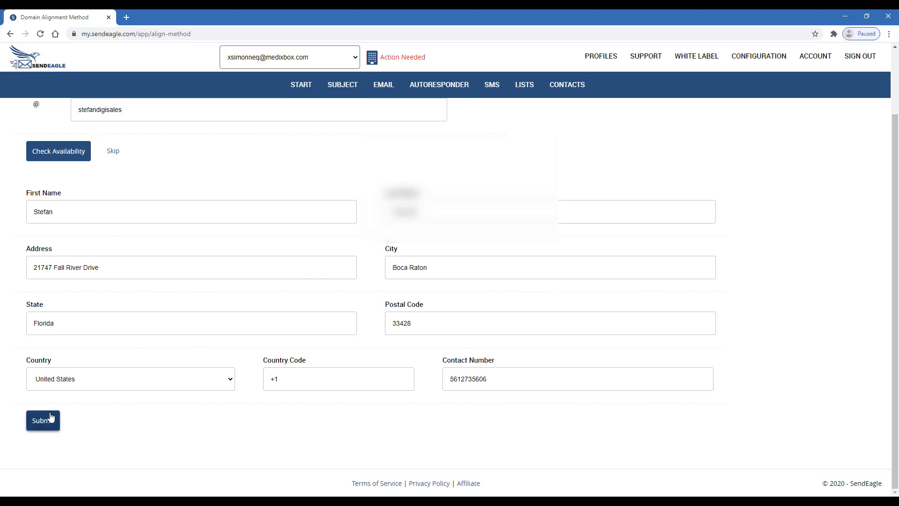
pyautogui.click(50, 422)
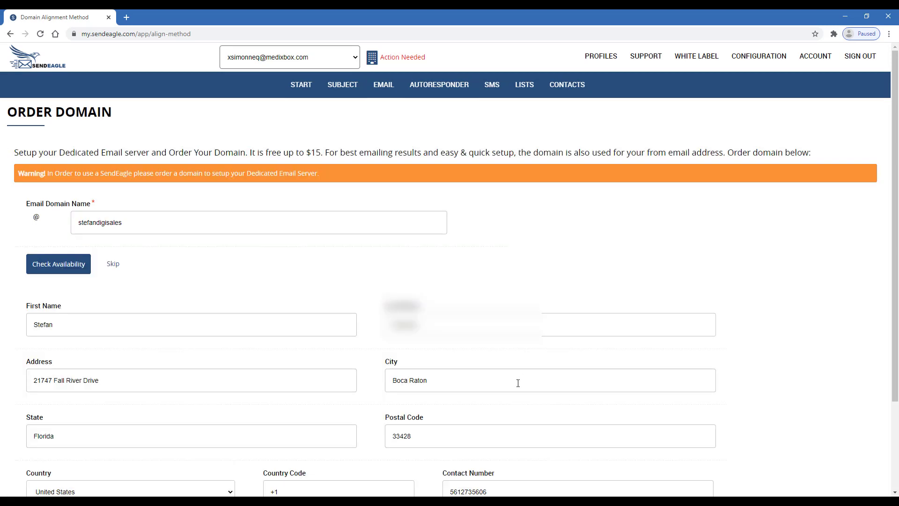
pyautogui.scroll(-3, 328, 369)
pyautogui.scroll(3, 161, 355)
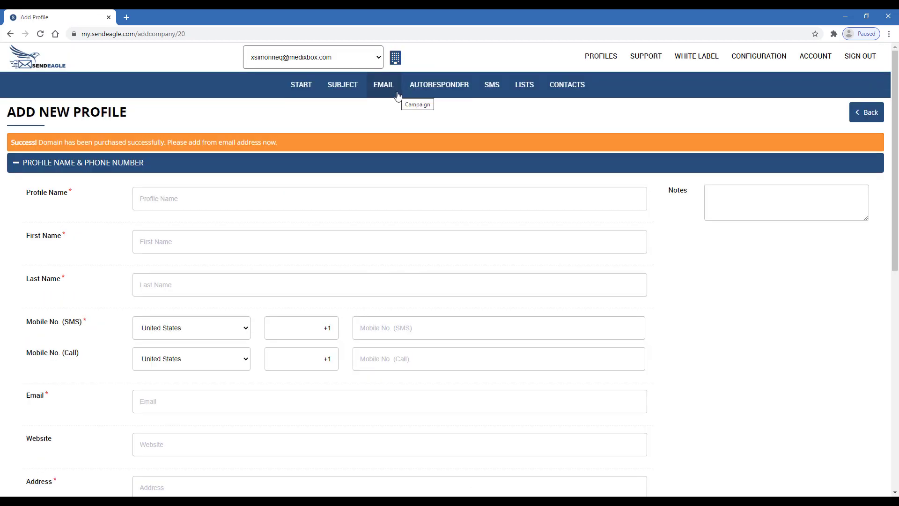
# - Start a new email from the Email Campaigns list under the EMAIL menu
pyautogui.moveTo(398, 93)
pyautogui.click(405, 108)
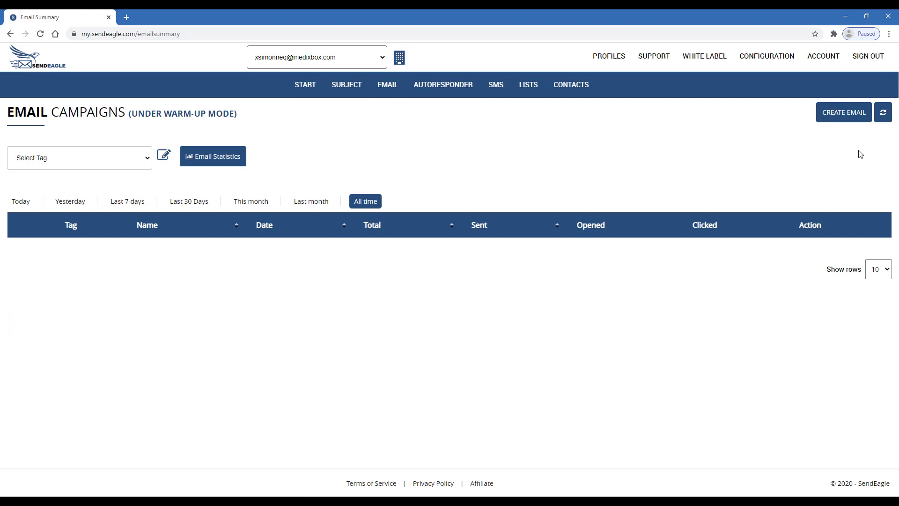
pyautogui.click(849, 118)
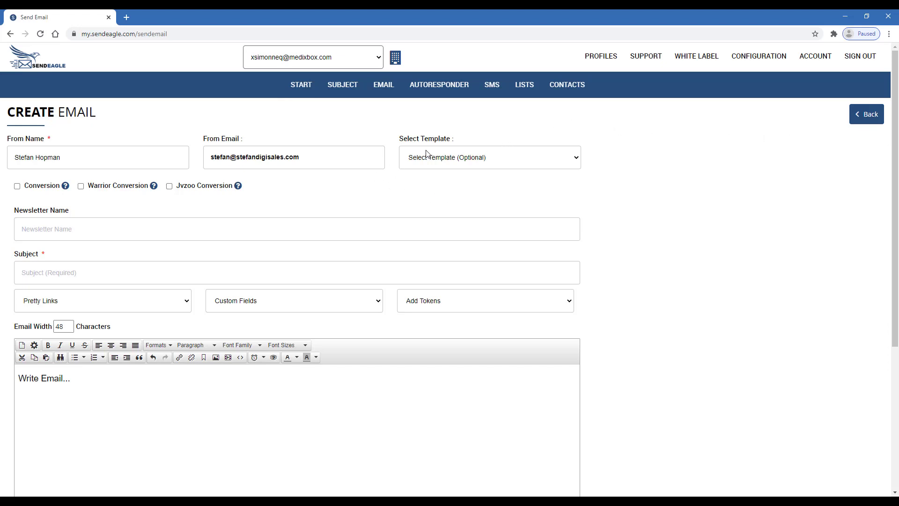
# - Name the newsletter 'Test Email' and give it the subject 'Dear Clients'
pyautogui.scroll(-2, 406, 204)
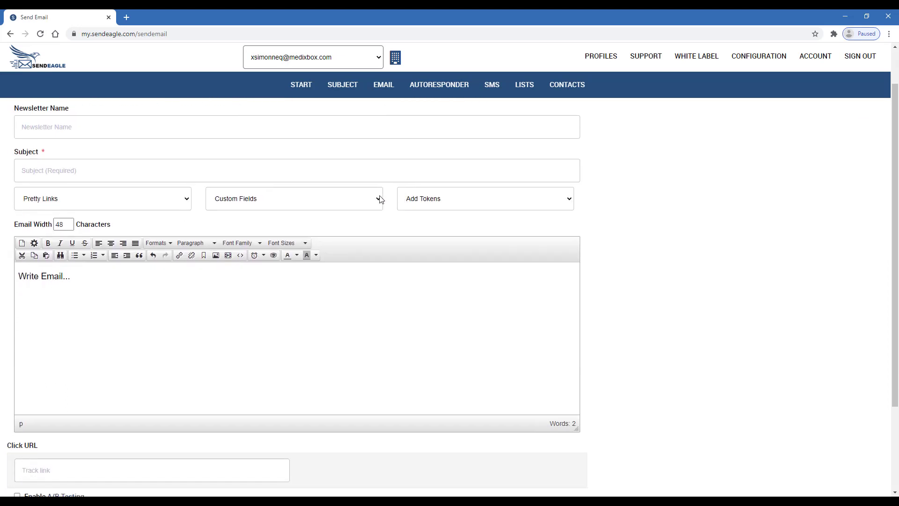
pyautogui.click(323, 121)
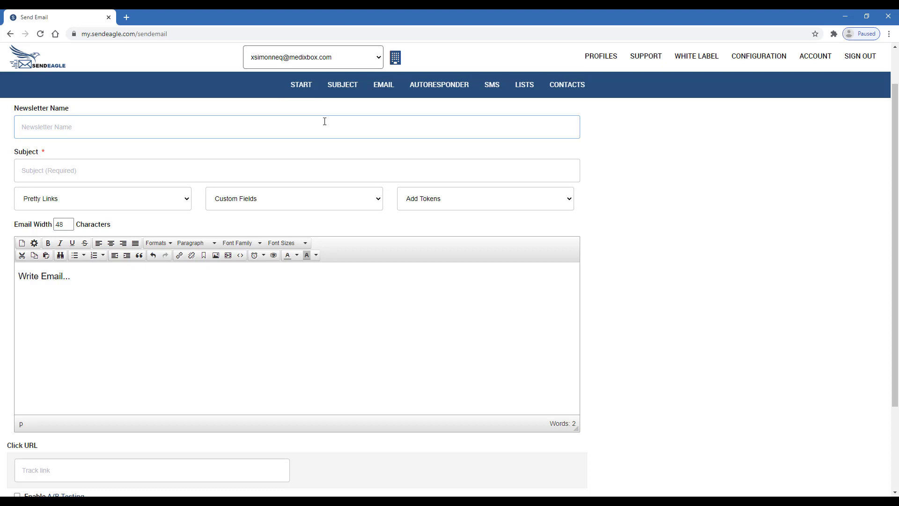
pyautogui.write('Test Email')
pyautogui.click(212, 178)
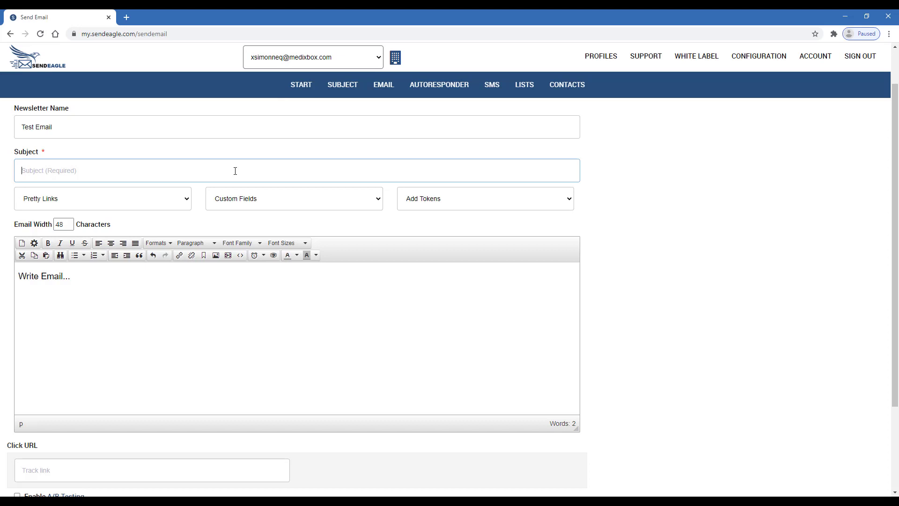
pyautogui.write('Dear Clients')
# - Replace the email body placeholder with the pasted 50% discount offer message
pyautogui.click(95, 277)
pyautogui.moveTo(95, 277); pyautogui.dragTo(1, 276)
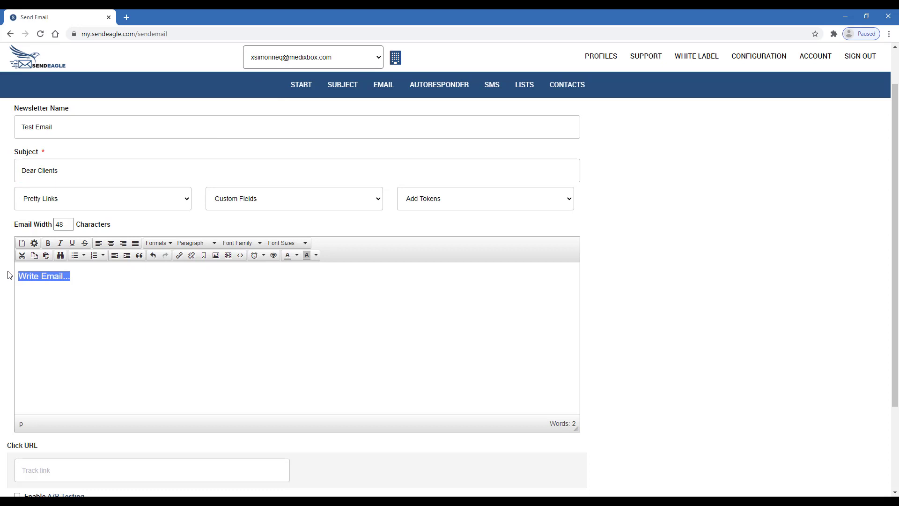
pyautogui.write('Dear members,  I have a special discount for you today. My new product that is being released will be 50% off. Also included, will be my special in-person training given annually free of charge. Please act before time runs out.  Best Wishes, Stefa')
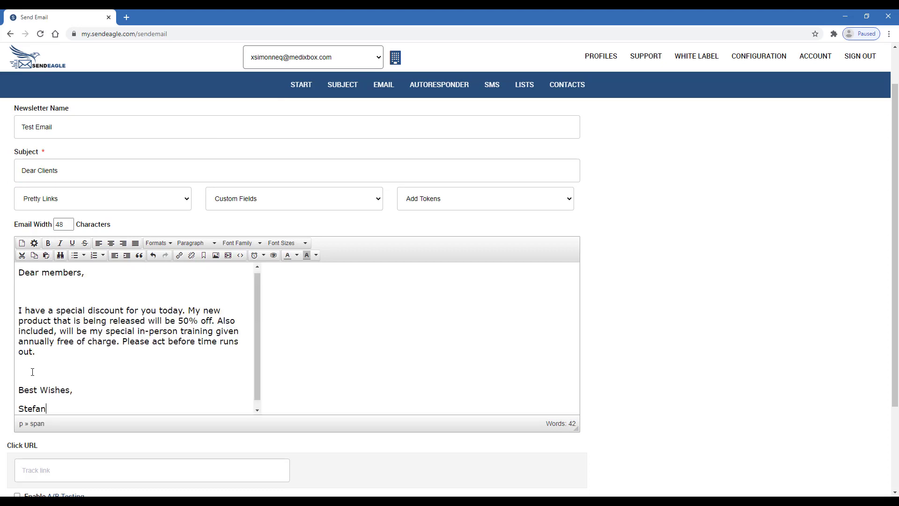
pyautogui.scroll(-3, 129, 295)
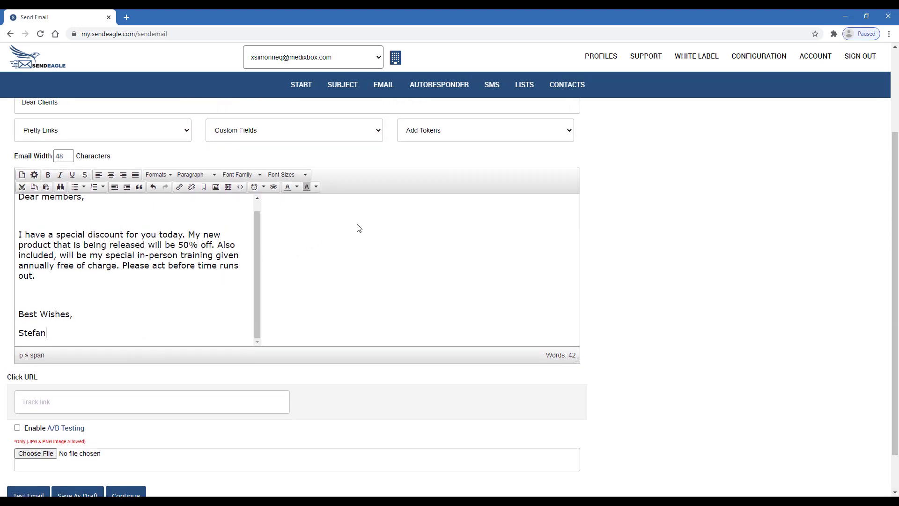
pyautogui.scroll(-1, 469, 201)
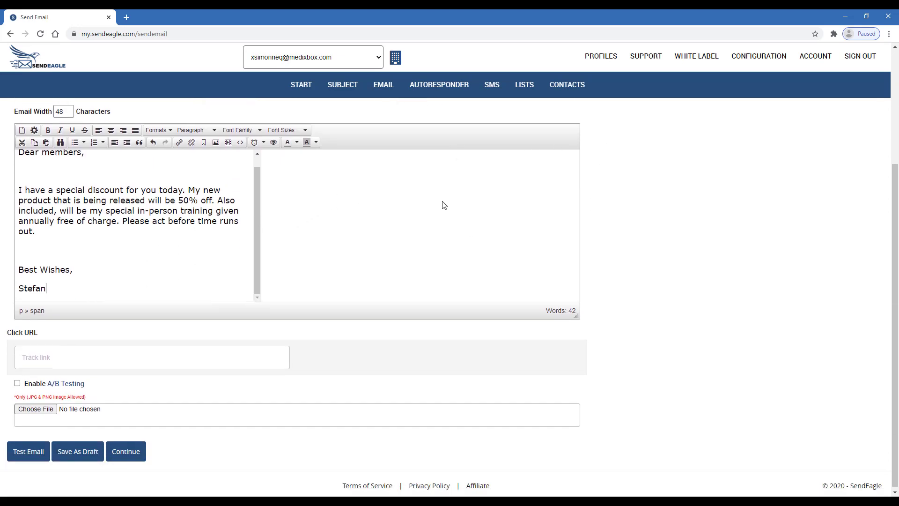
# - Send a test copy of the email to the saved test inbox address
pyautogui.click(42, 453)
pyautogui.click(420, 170)
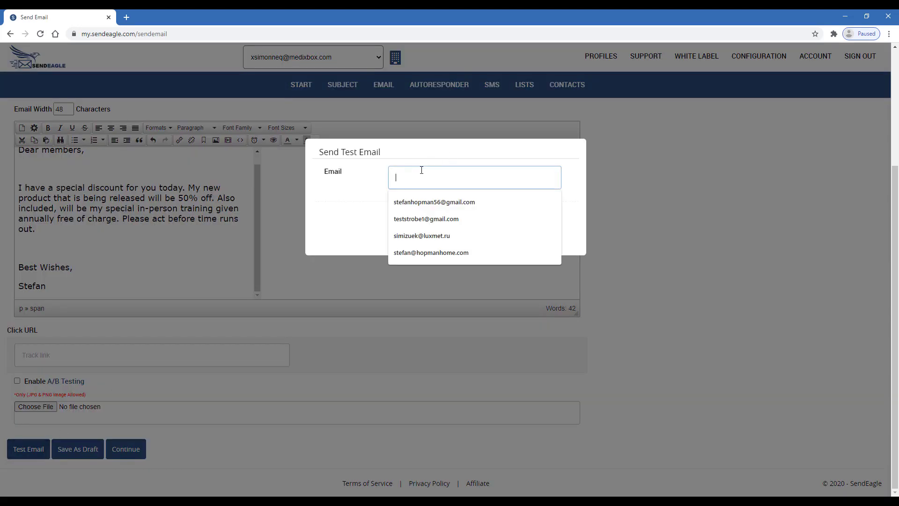
pyautogui.write('tt')
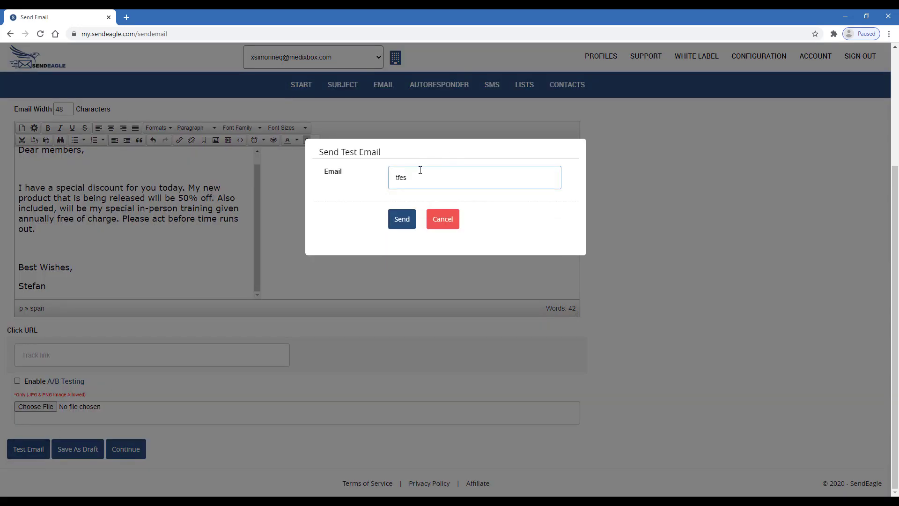
pyautogui.write('s')
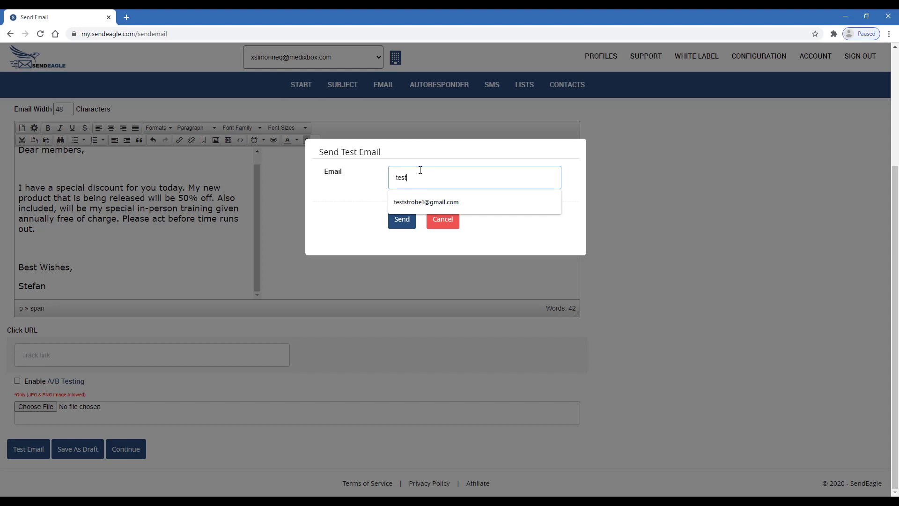
pyautogui.click(440, 201)
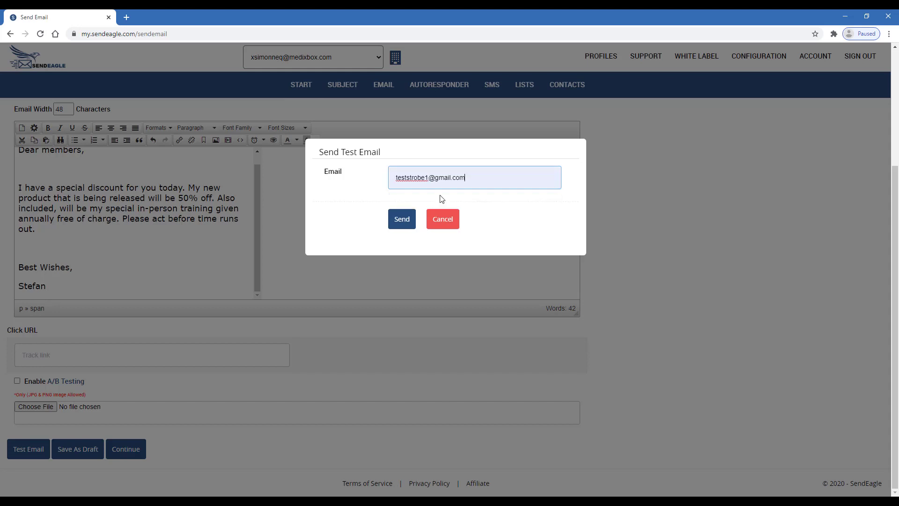
pyautogui.click(406, 216)
pyautogui.click(407, 213)
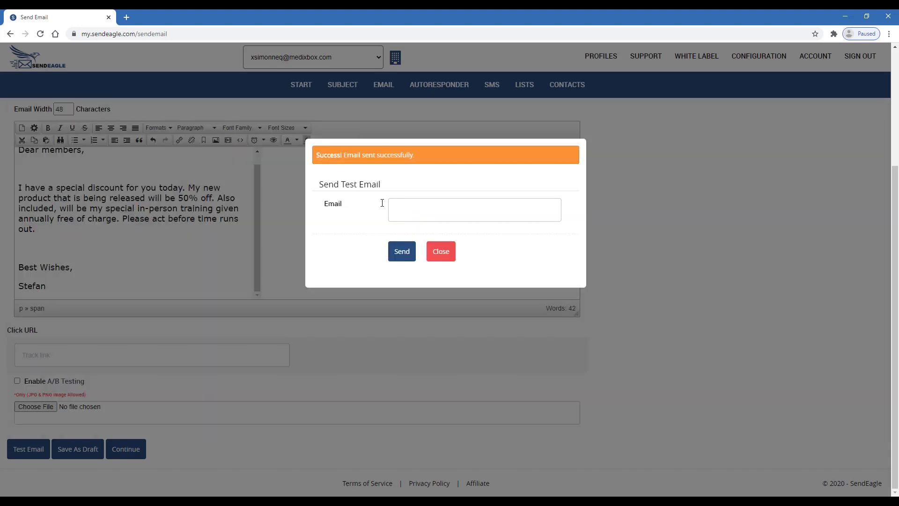
# - Go to Gmail in a new tab and open the New Content test email
pyautogui.click(127, 17)
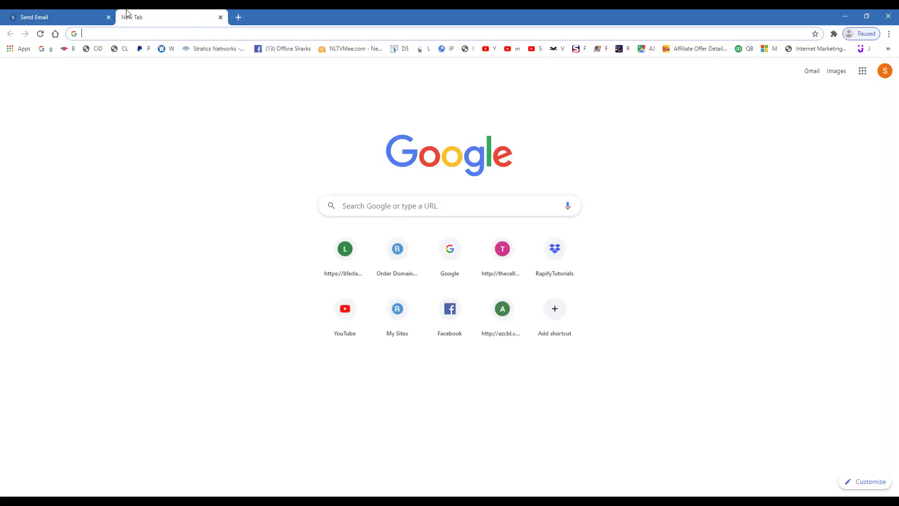
pyautogui.write('gmail')
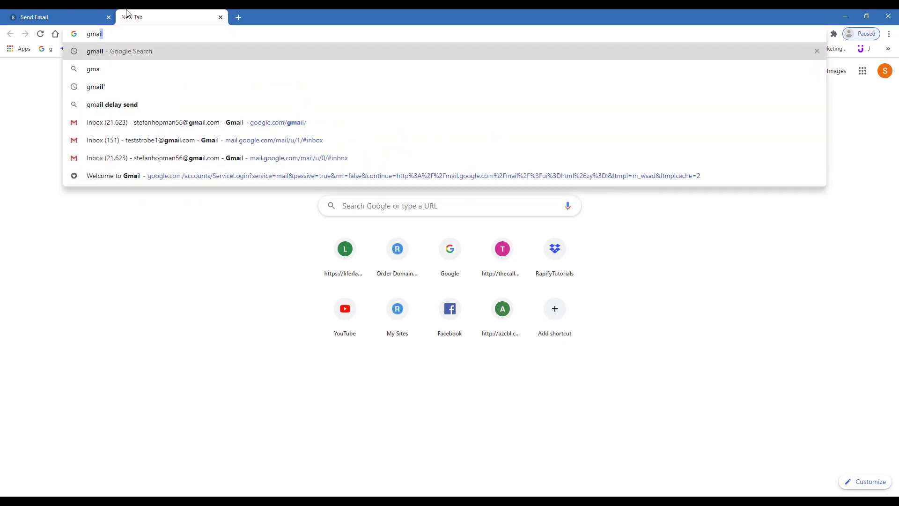
pyautogui.press('BackSpace')
pyautogui.write('o')
pyautogui.press('BackSpace')
pyautogui.write('il')
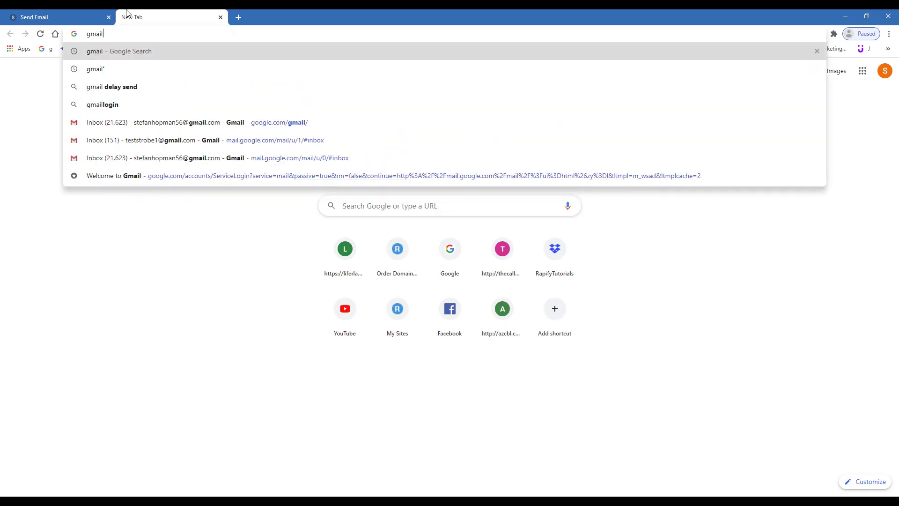
pyautogui.press('Return')
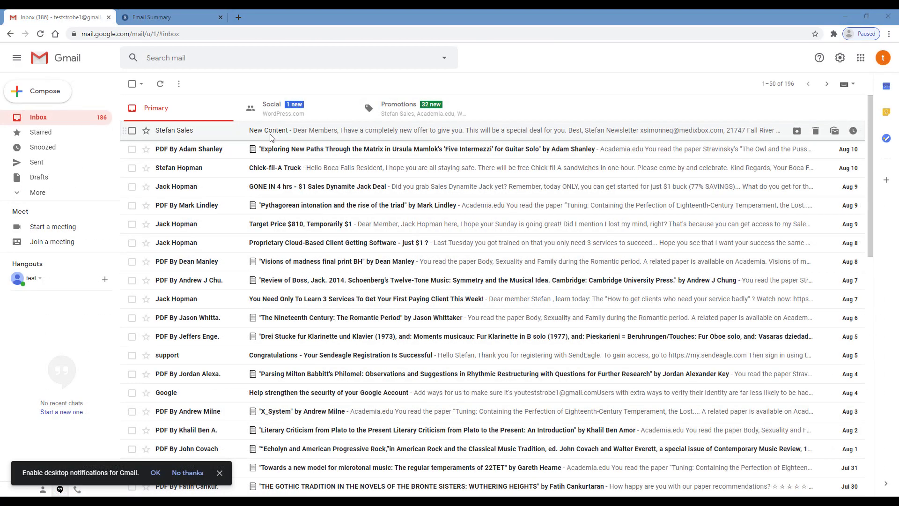
pyautogui.click(270, 132)
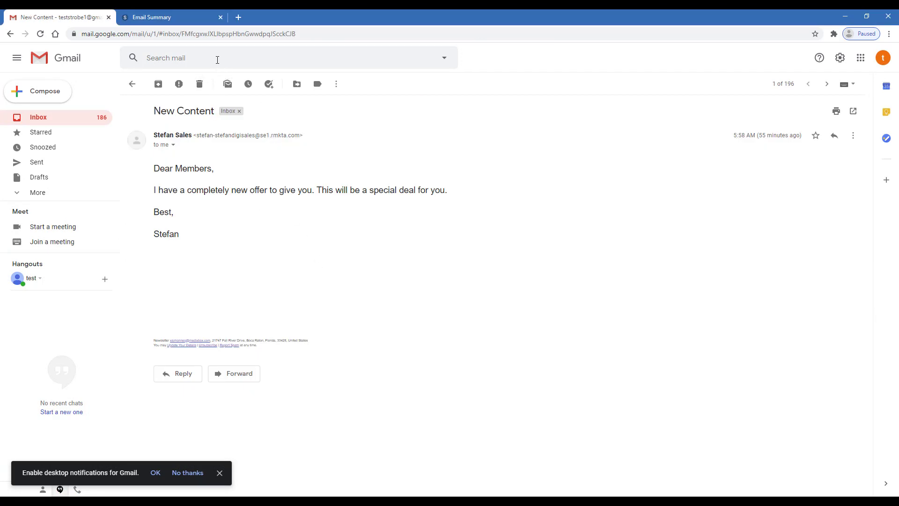
# - Back in SendEagle, open the Add List form from the LISTS page
pyautogui.click(207, 18)
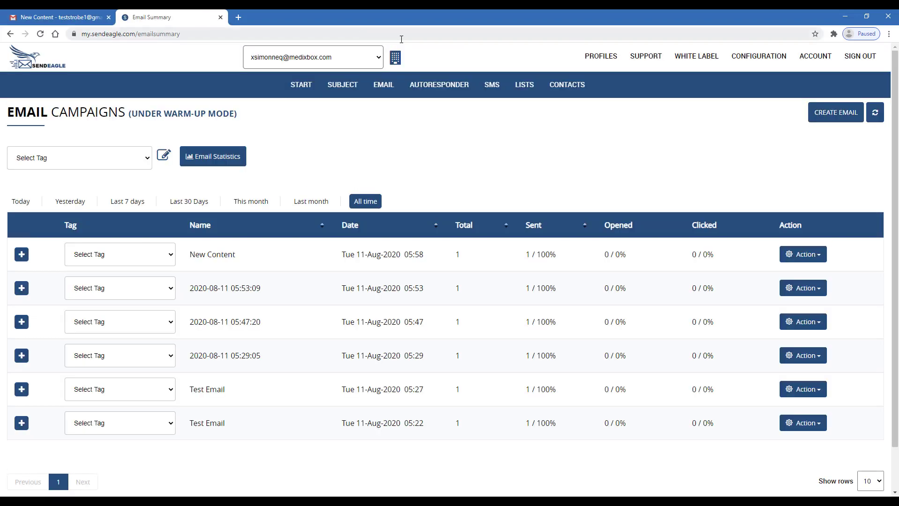
pyautogui.click(524, 83)
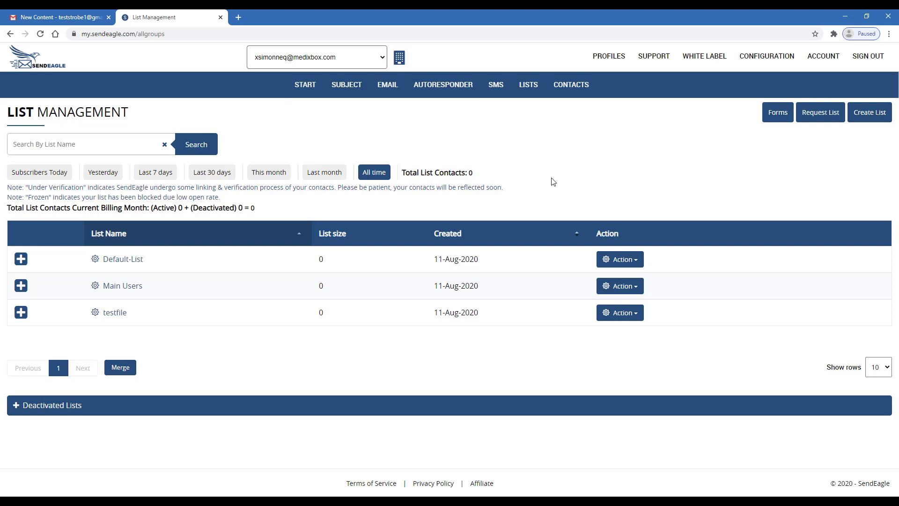
pyautogui.click(869, 113)
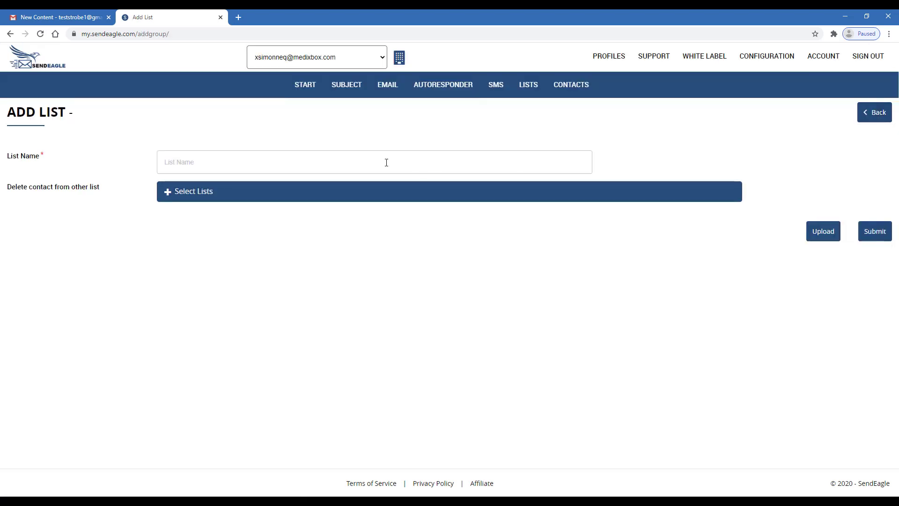
# - Name the list 'Top Users', tick Default-List, Main Users and testfile, and continue to Upload
pyautogui.click(386, 162)
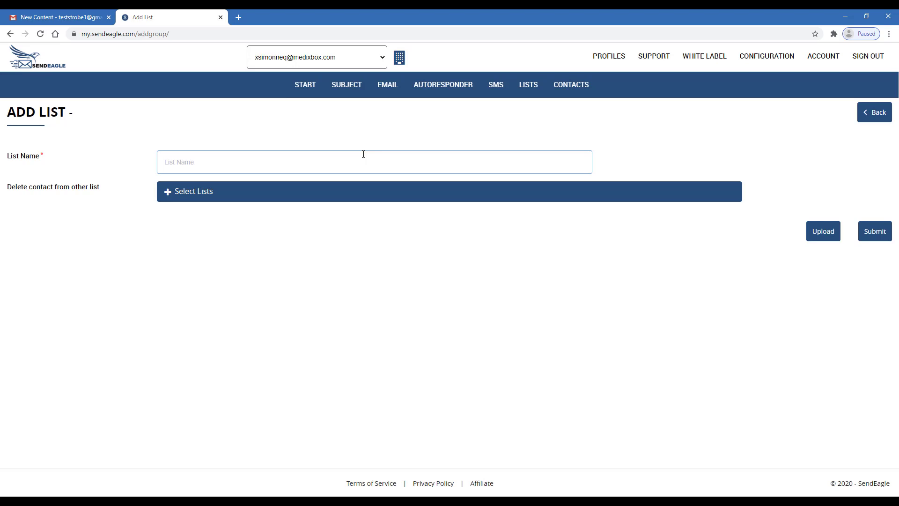
pyautogui.write('Top Users')
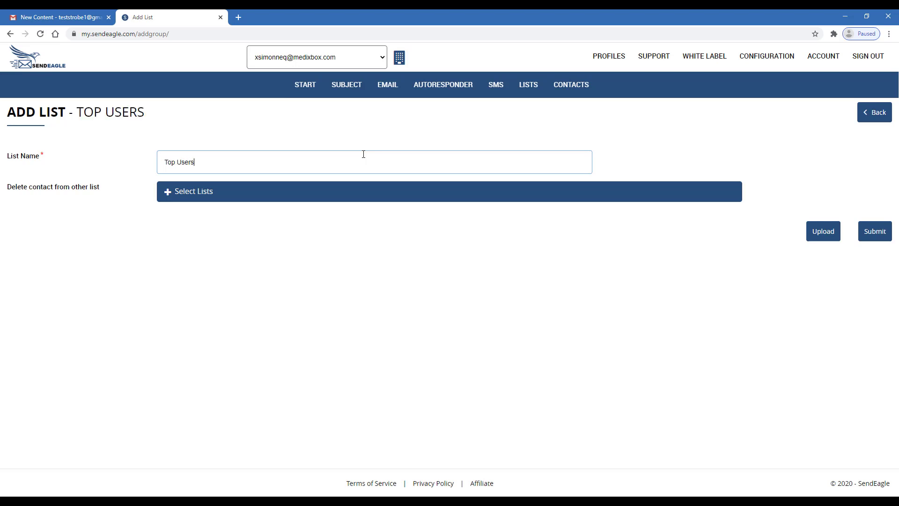
pyautogui.click(191, 197)
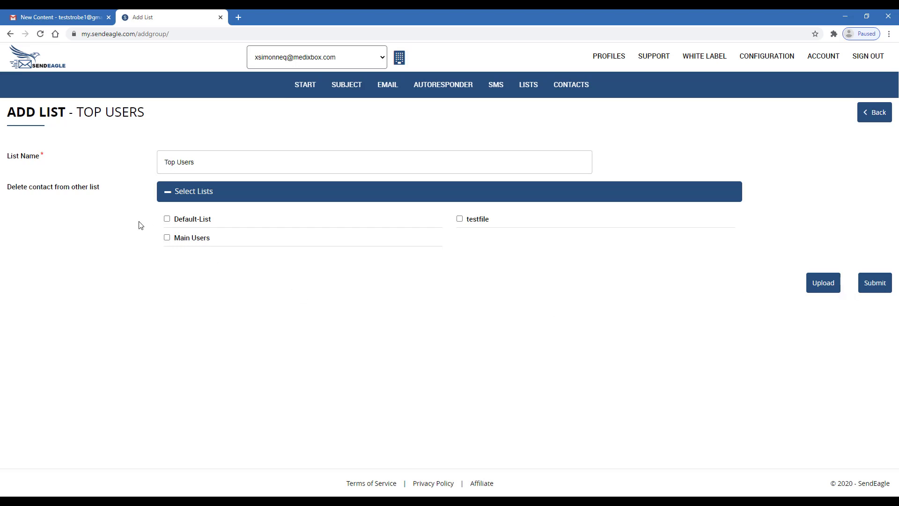
pyautogui.click(167, 218)
pyautogui.click(166, 237)
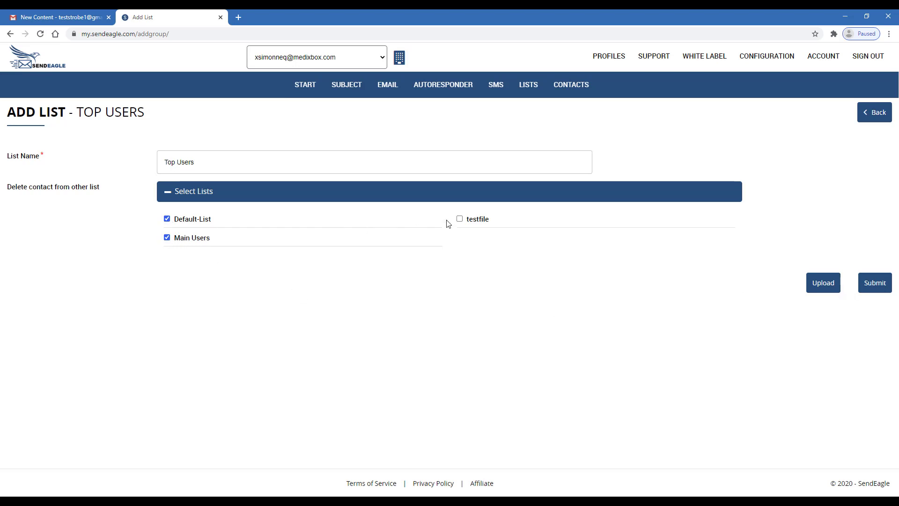
pyautogui.click(460, 219)
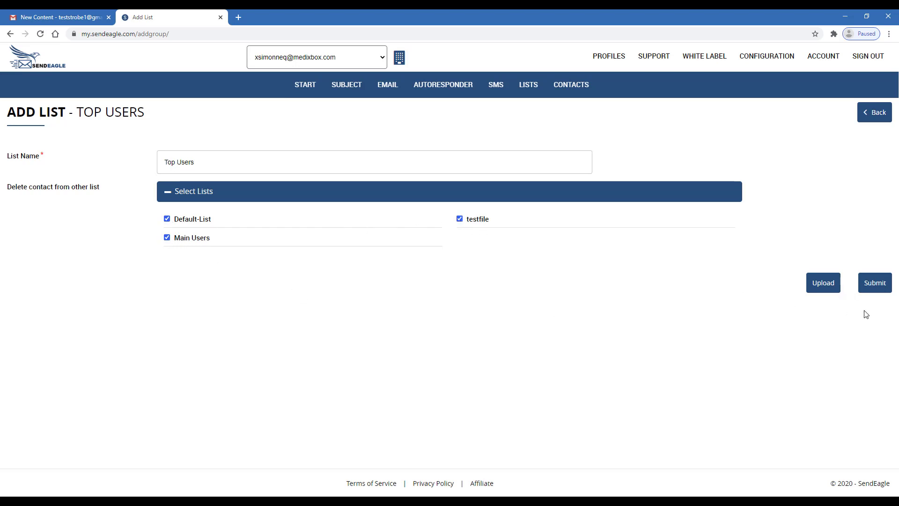
pyautogui.click(832, 284)
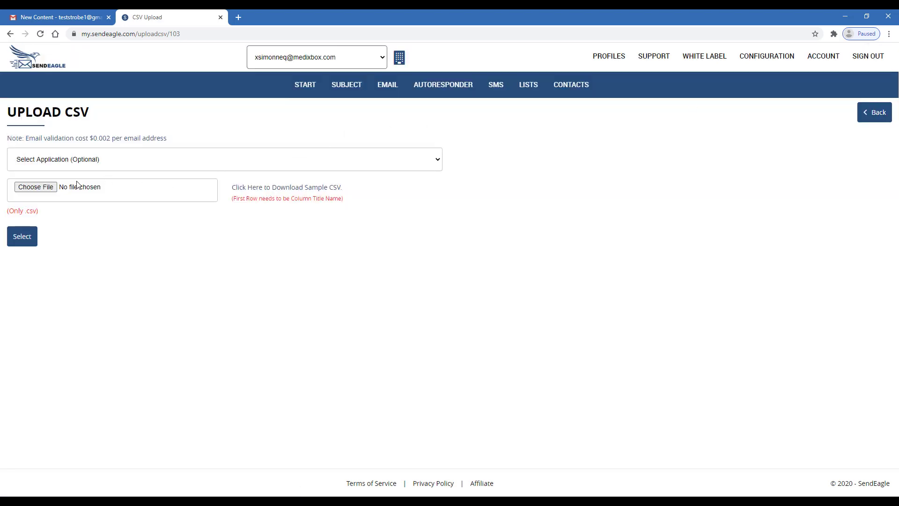
# - Open the CSV file picker, then bring the ExampleList Excel spreadsheet to the front
pyautogui.click(36, 187)
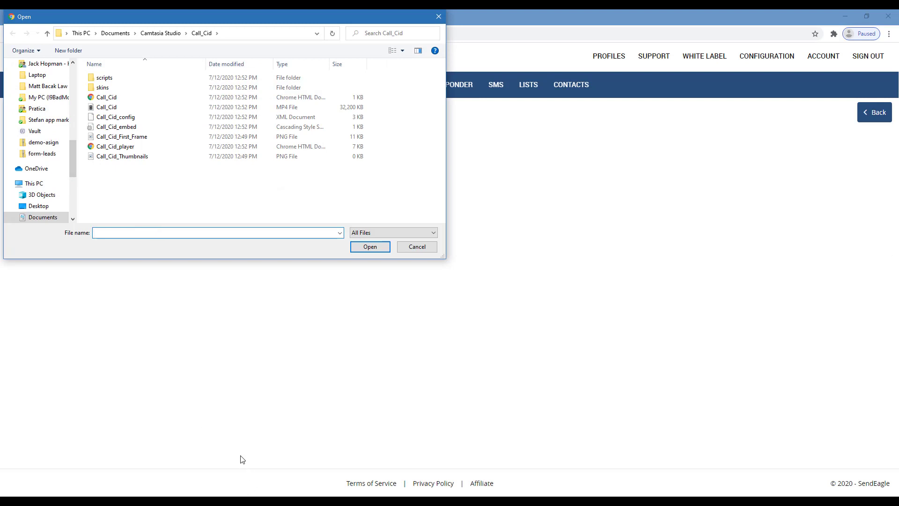
pyautogui.hotkey('alt', 'Tab')
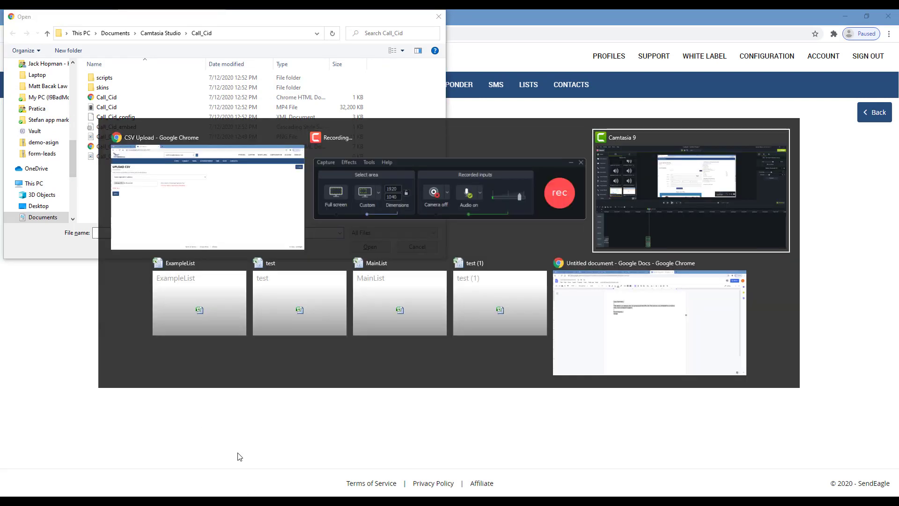
pyautogui.hotkey('alt', 'Tab')
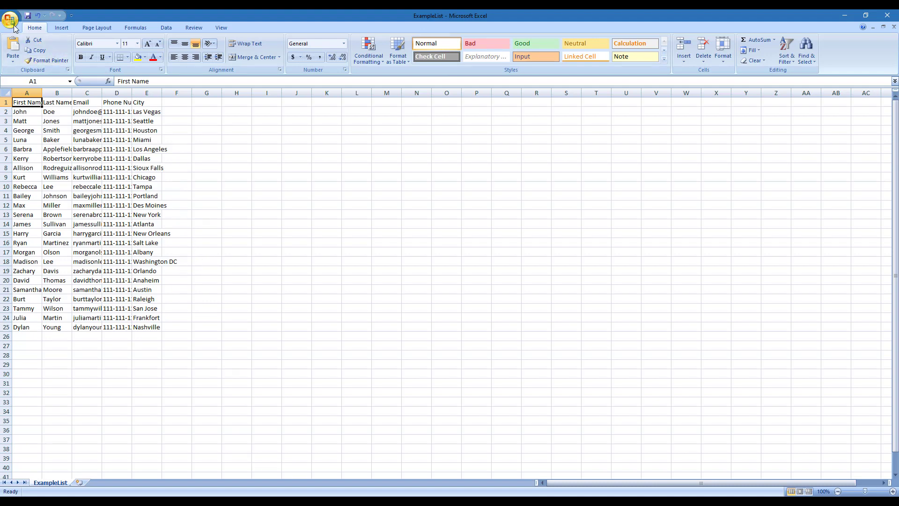
# - In Excel's Save As, set the file type to CSV (Comma delimited), then return to the browser
pyautogui.click(11, 21)
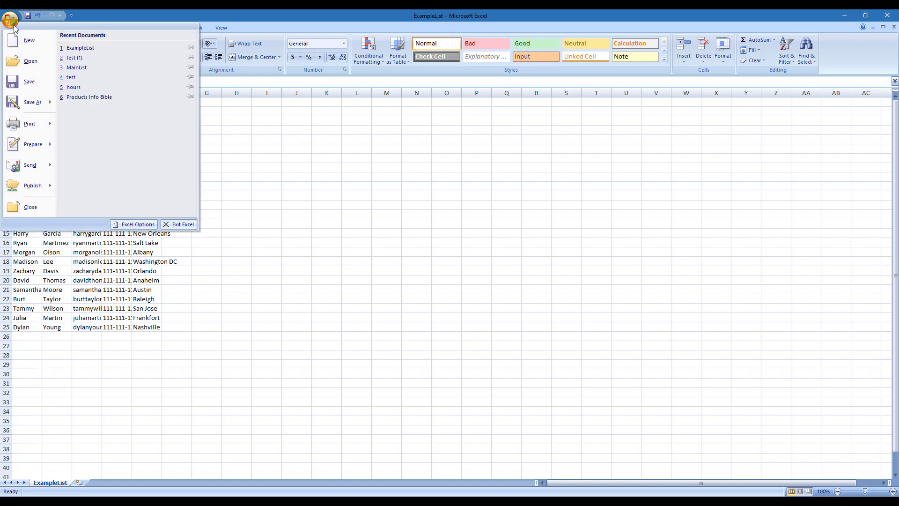
pyautogui.click(36, 110)
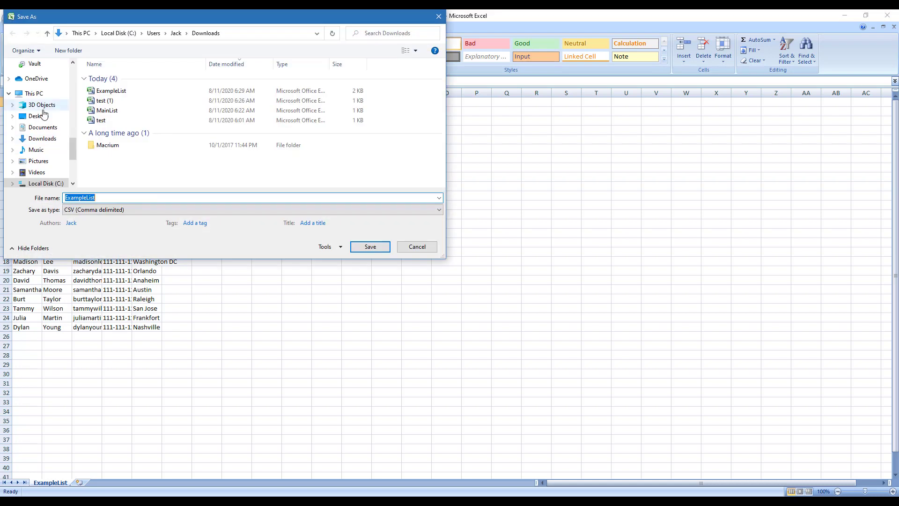
pyautogui.click(218, 213)
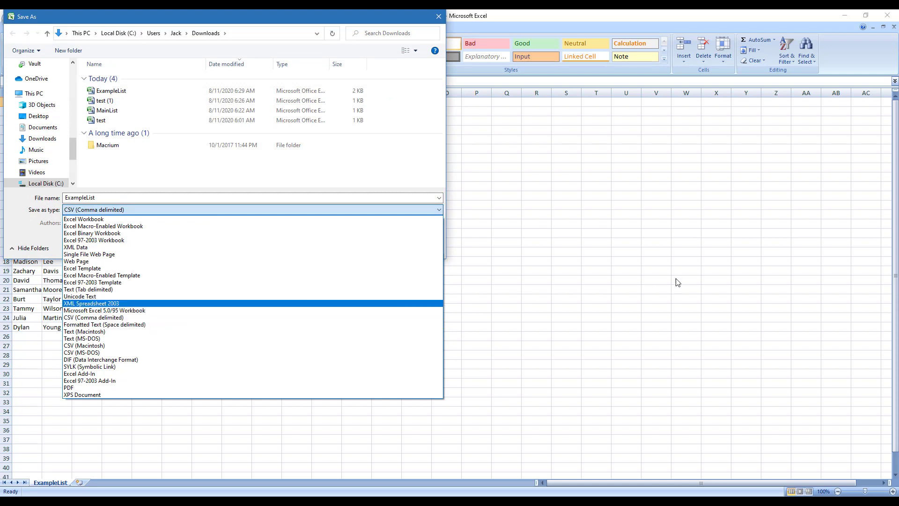
pyautogui.click(656, 258)
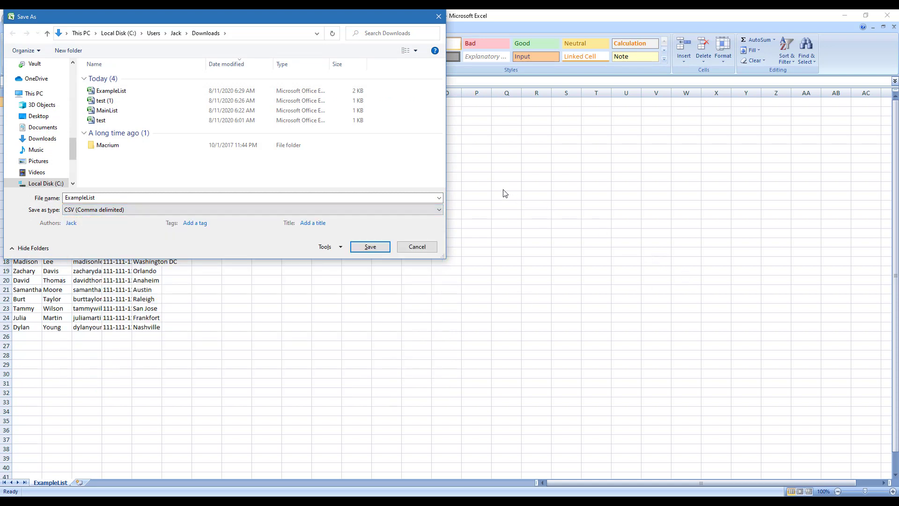
pyautogui.hotkey('alt', 'Tab')
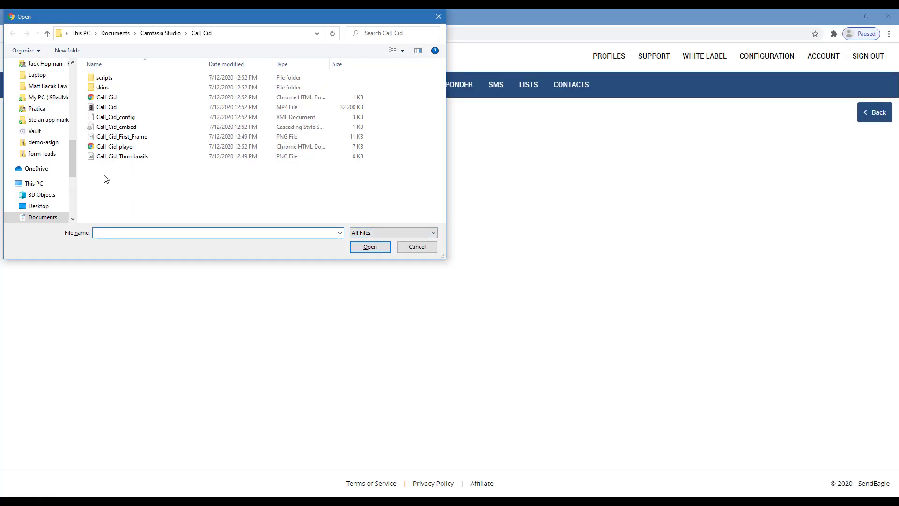
# - Choose MainList.csv from Downloads and load it into SendEagle's column-mapping form
pyautogui.scroll(-1, 52, 178)
pyautogui.click(43, 206)
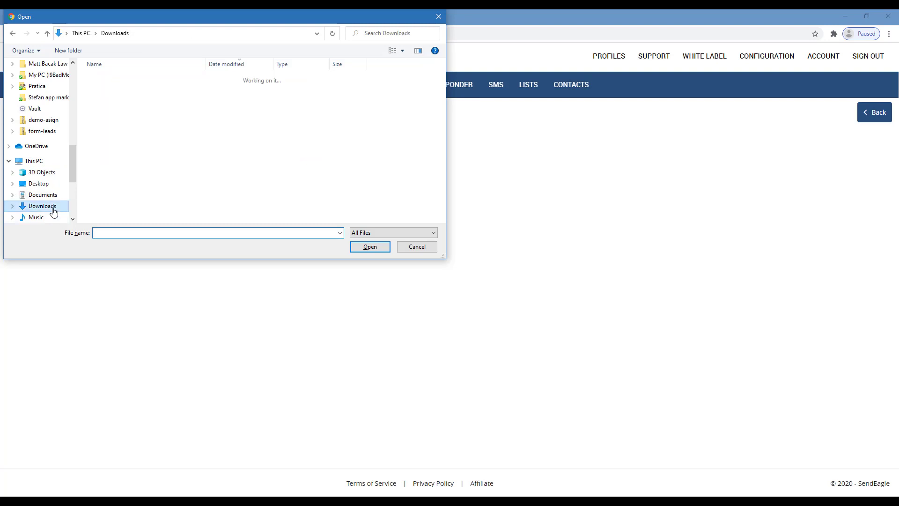
pyautogui.click(155, 119)
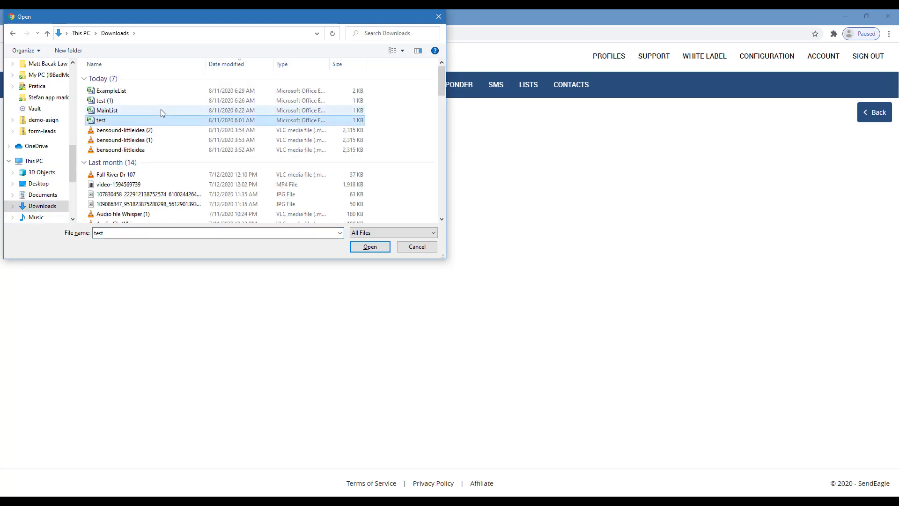
pyautogui.click(161, 110)
pyautogui.click(375, 245)
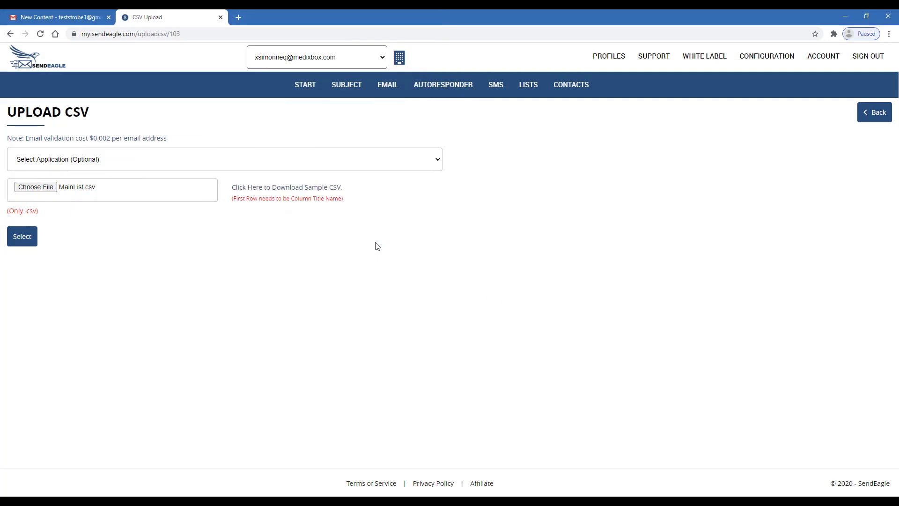
pyautogui.click(37, 247)
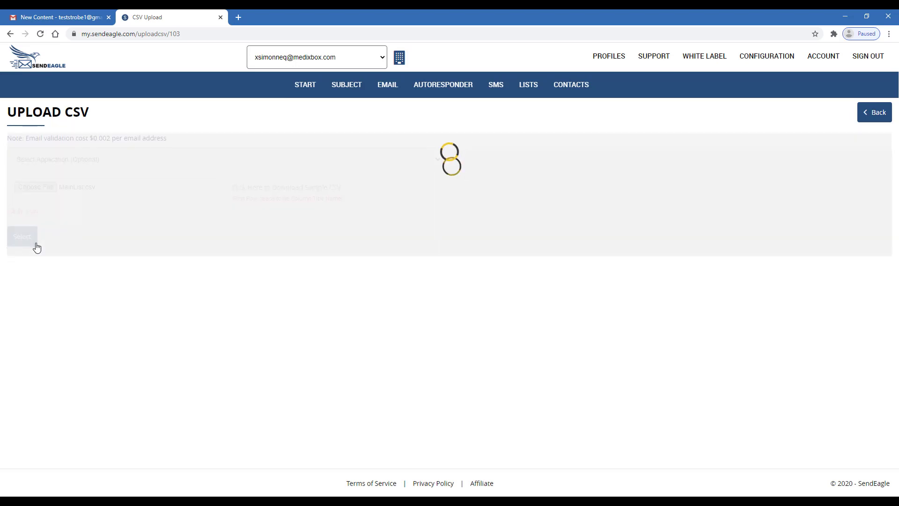
pyautogui.scroll(-2, 44, 245)
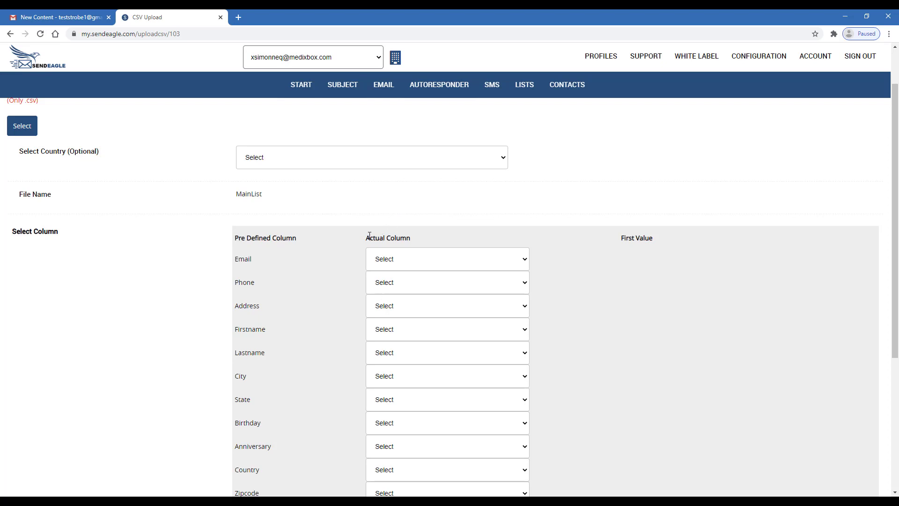
# - Cancel Excel's Save As dialog without saving and return to the SendEagle upload page
pyautogui.hotkey('alt', 'Tab')
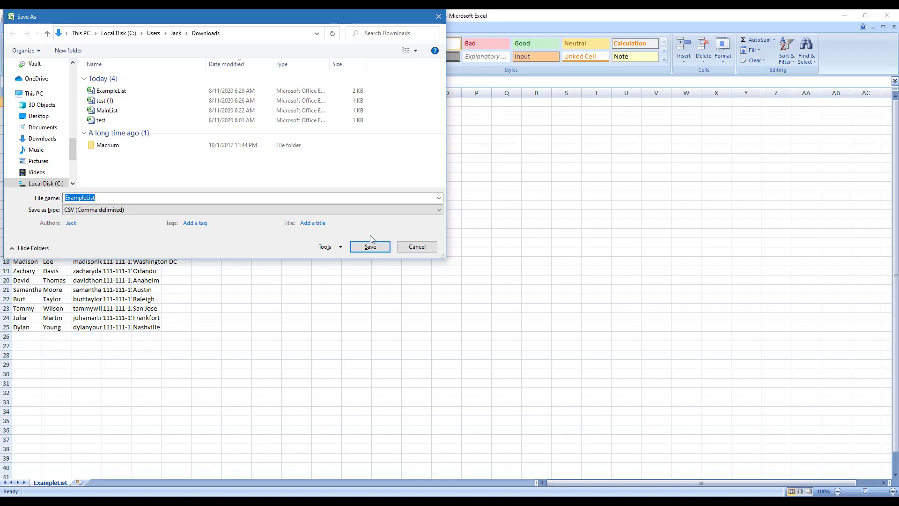
pyautogui.click(429, 249)
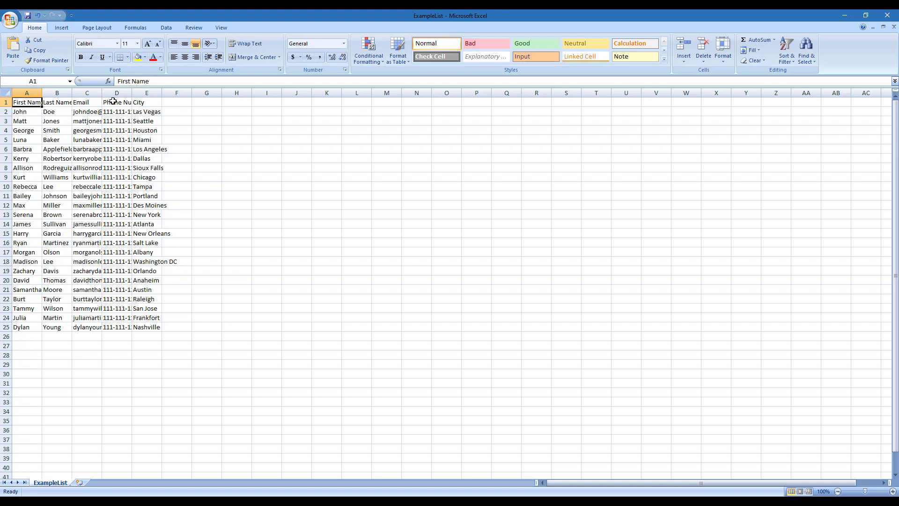
pyautogui.hotkey('alt', 'Tab')
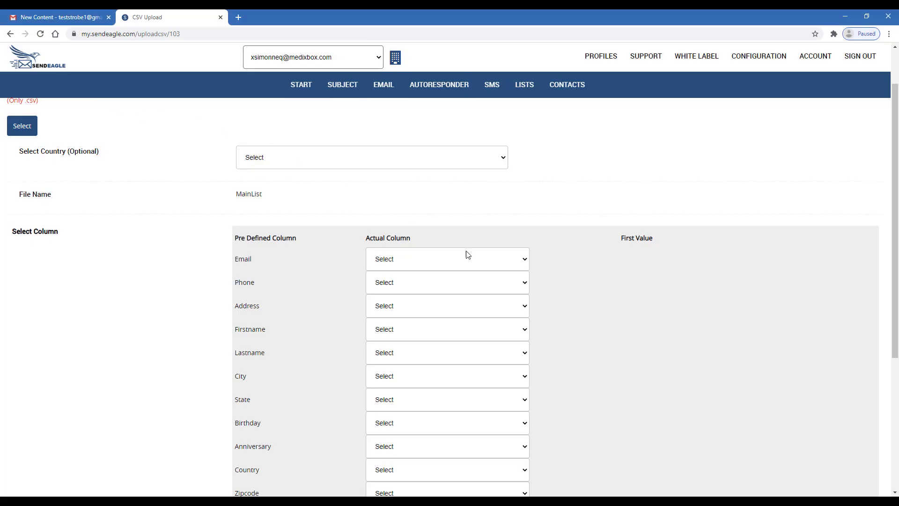
# - Map the Email, Firstname and Lastname fields to the Email, First Name and Last Name columns
pyautogui.click(468, 255)
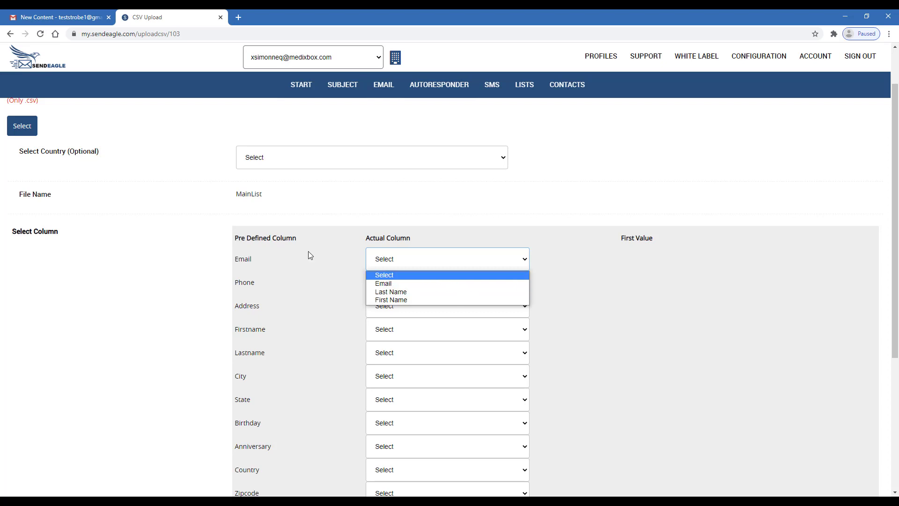
pyautogui.click(461, 284)
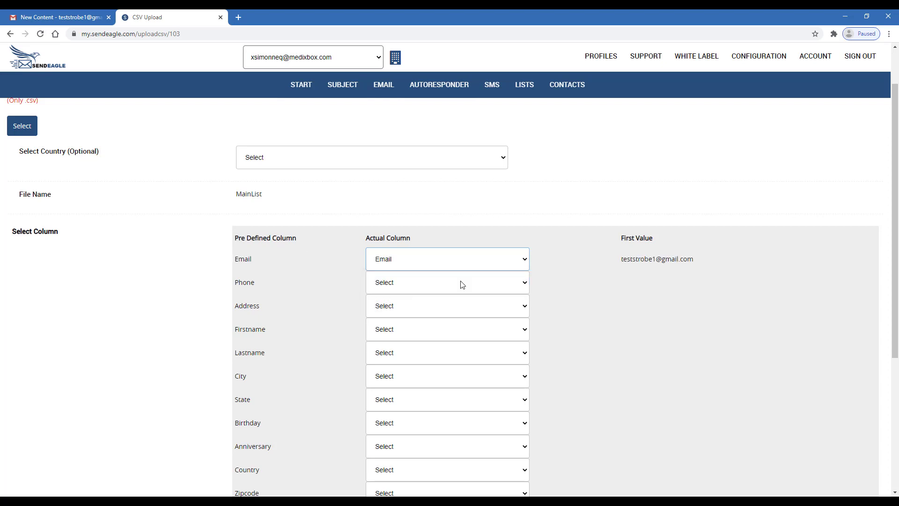
pyautogui.click(446, 338)
pyautogui.click(443, 370)
pyautogui.click(409, 354)
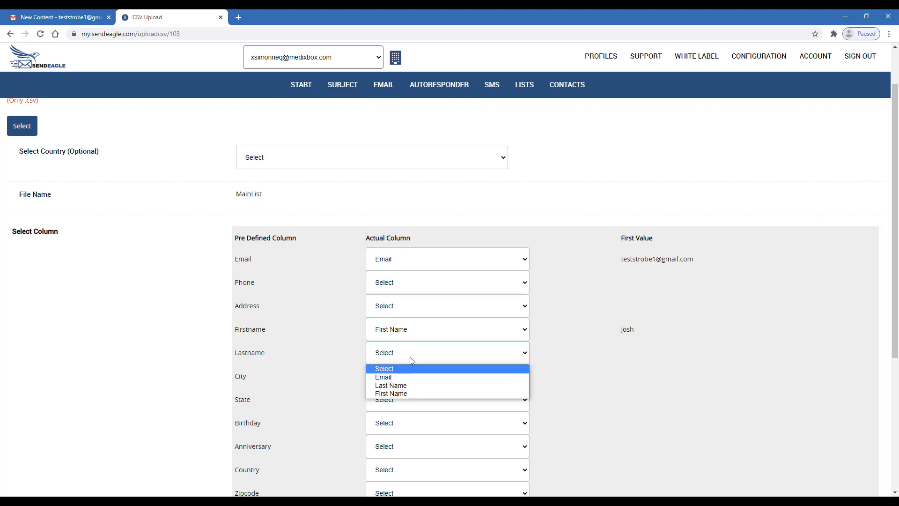
pyautogui.click(412, 385)
# - Submit the contact upload with this column mapping
pyautogui.scroll(-1, 379, 256)
pyautogui.scroll(-1, 380, 252)
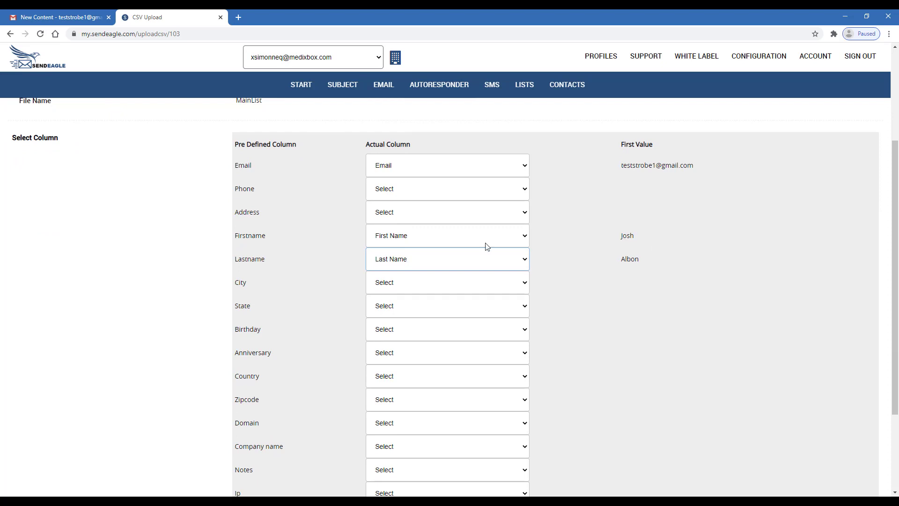
pyautogui.scroll(-3, 453, 237)
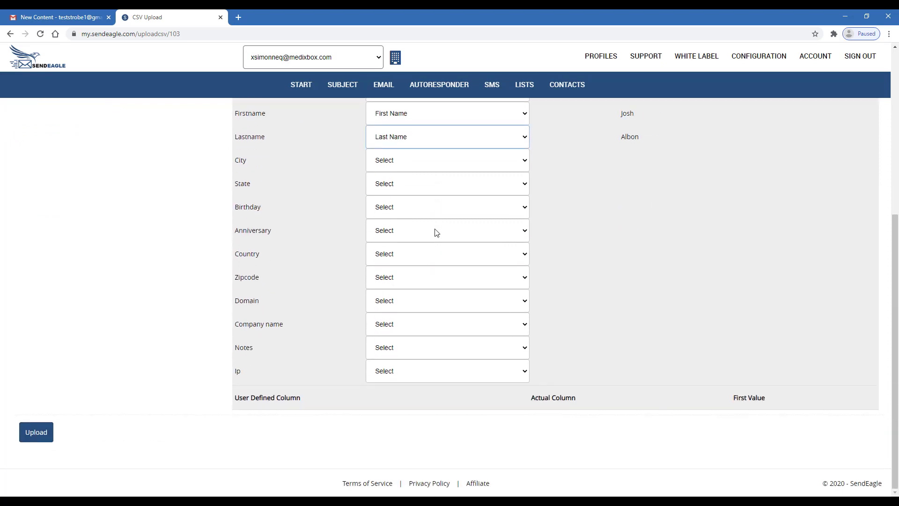
pyautogui.click(45, 437)
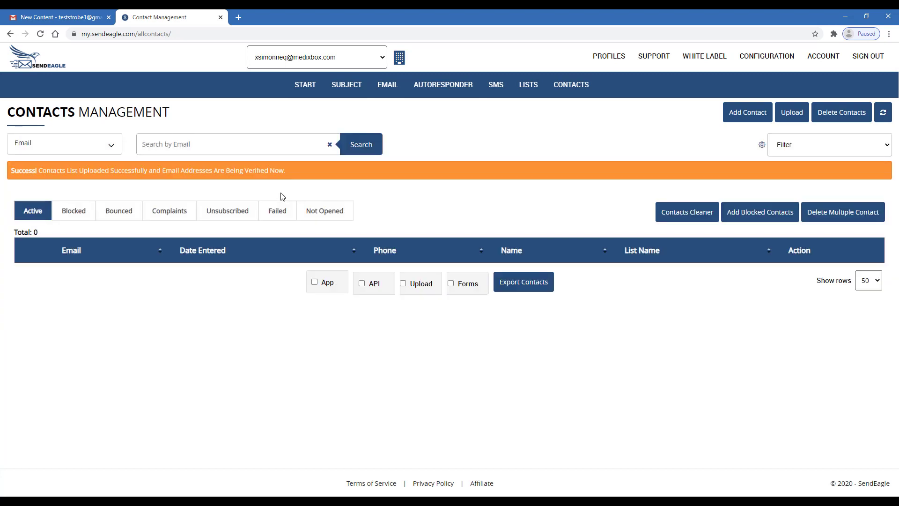
# - Go to List Management to confirm Top Users now holds 5 contacts
pyautogui.click(537, 80)
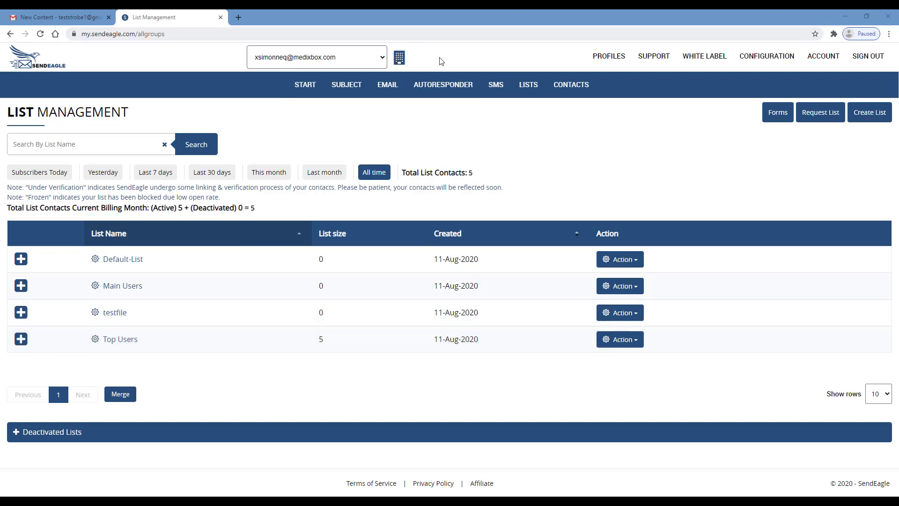
# - Create a new email named 'To Top Customers' with subject 'Awesome New Deal'
pyautogui.moveTo(388, 85)
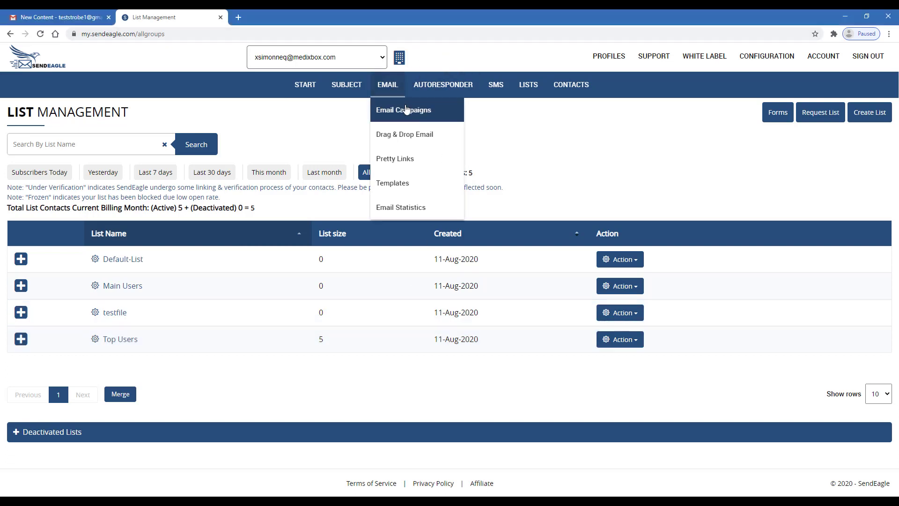
pyautogui.click(409, 114)
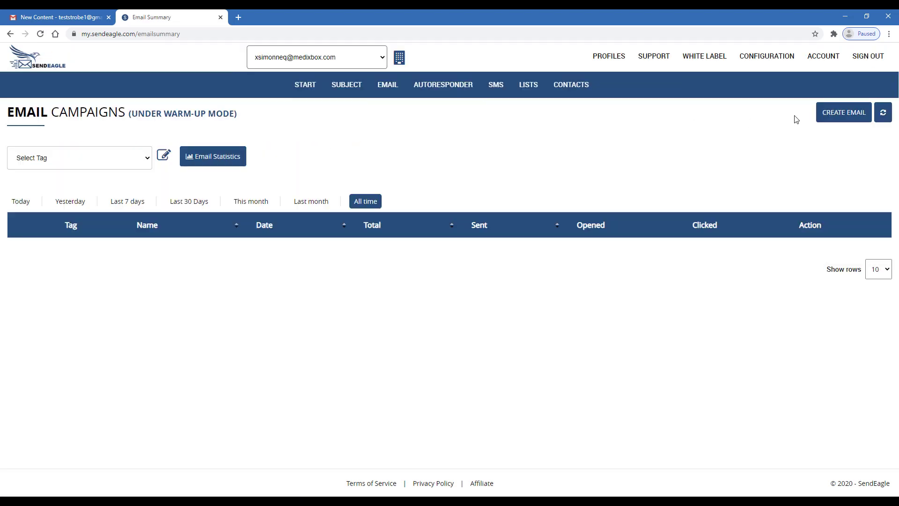
pyautogui.click(830, 116)
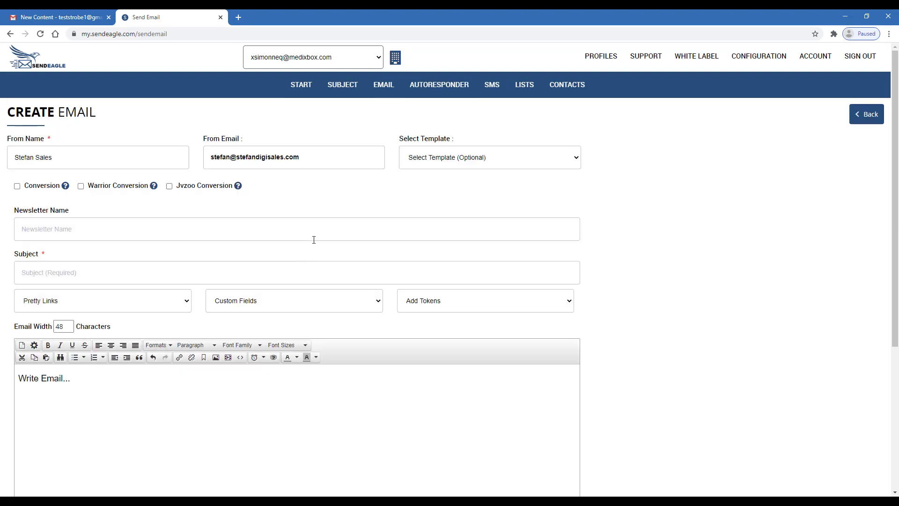
pyautogui.click(316, 235)
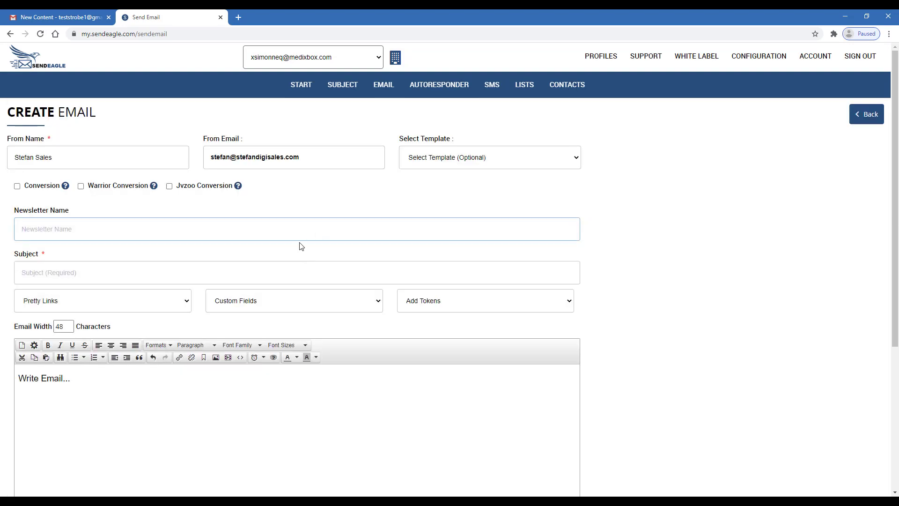
pyautogui.write('To Top Customs')
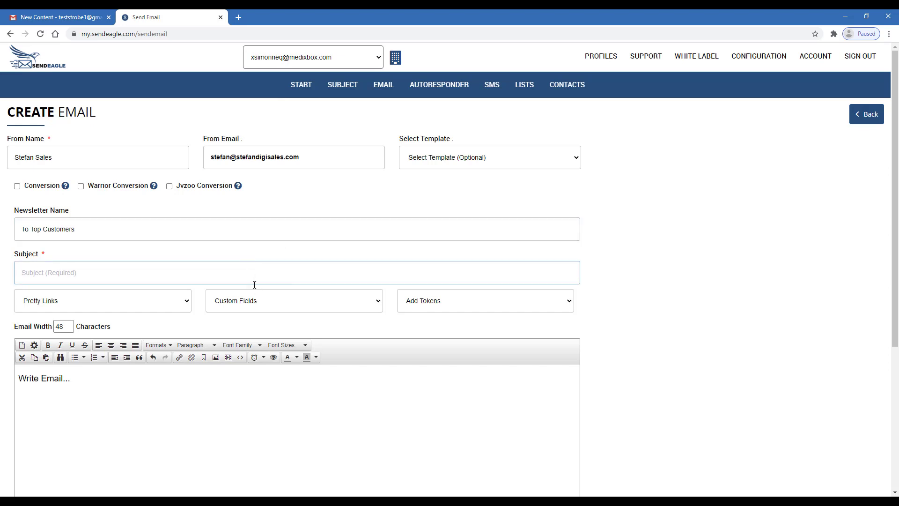
pyautogui.write('Awesom ')
pyautogui.write(' New Deal')
# - Replace the body placeholder with the pasted 50%-off announcement
pyautogui.click(8, 396)
pyautogui.moveTo(77, 393); pyautogui.dragTo(17, 395)
pyautogui.press('BackSpace')
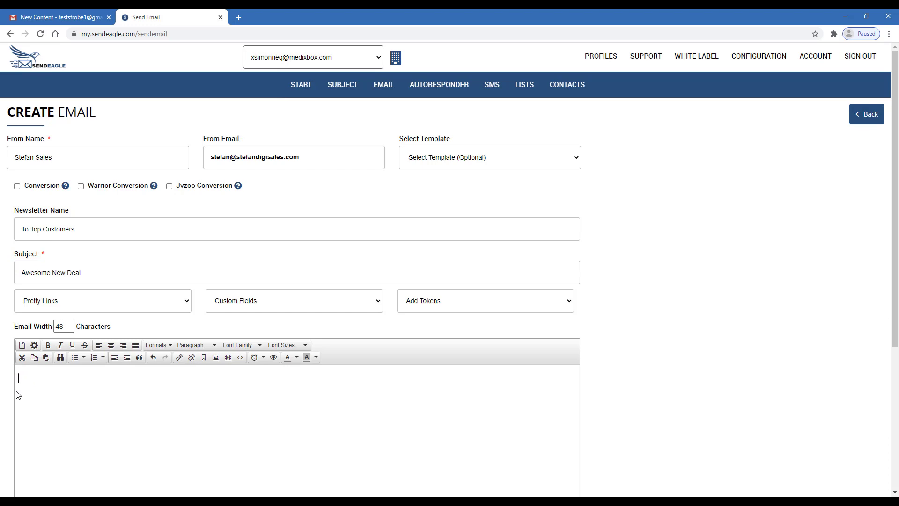
pyautogui.write('Dear Members,  This week is a special one. My product will be 50% off. This deal is only available for a limited time. Get it before it is gone!  Kind Regards, Stefan')
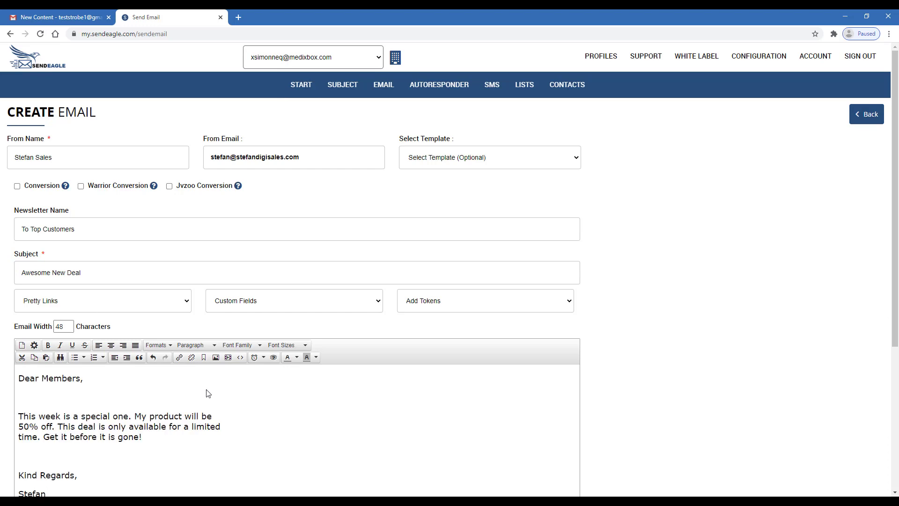
# - Finish the email content and move on to choosing its recipient lists
pyautogui.scroll(-5, 253, 421)
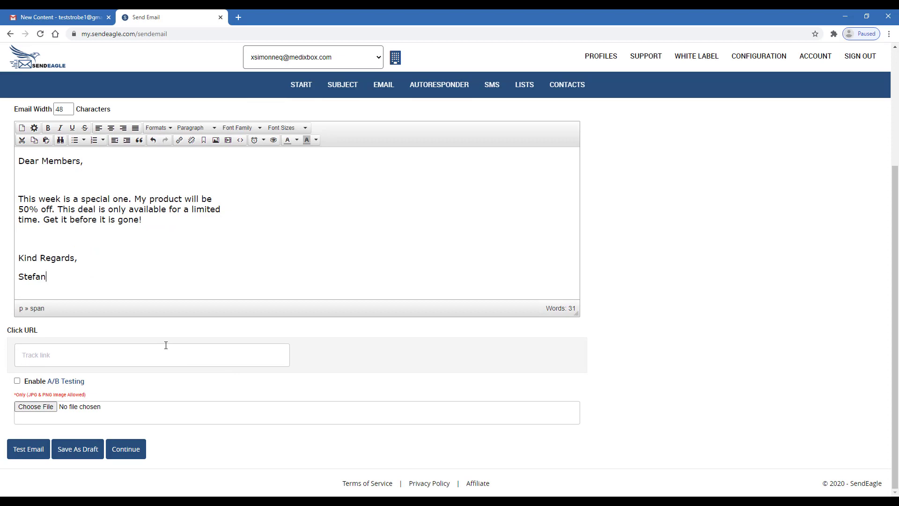
pyautogui.click(138, 452)
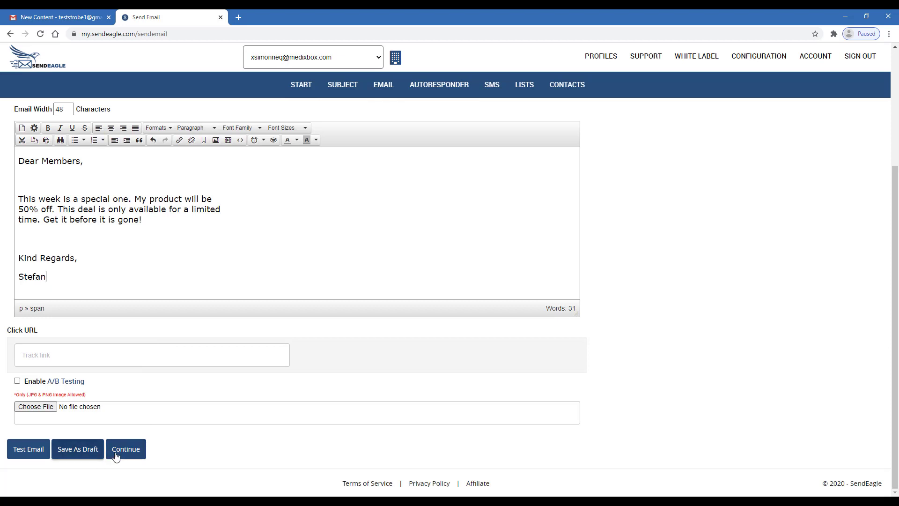
pyautogui.click(124, 453)
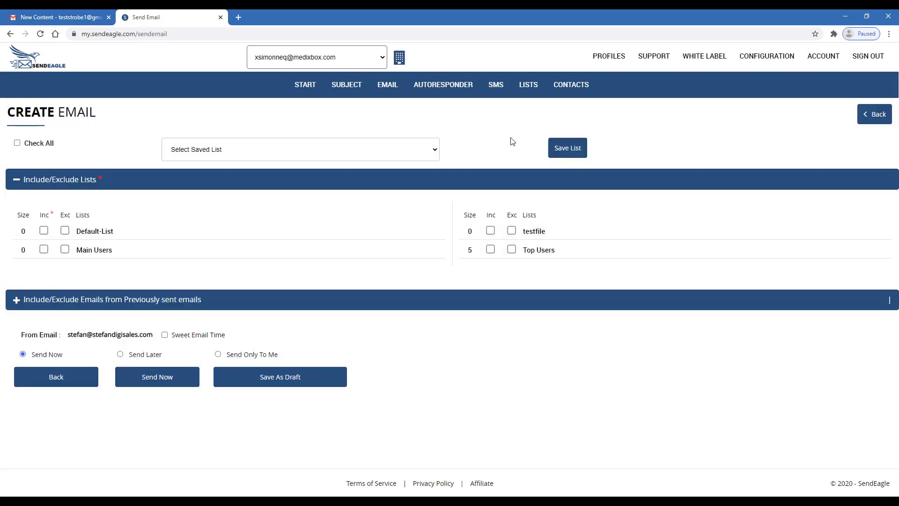
# - Include Top Users, exclude testfile, Default-List and Main Users, and send the 5 emails now
pyautogui.click(490, 249)
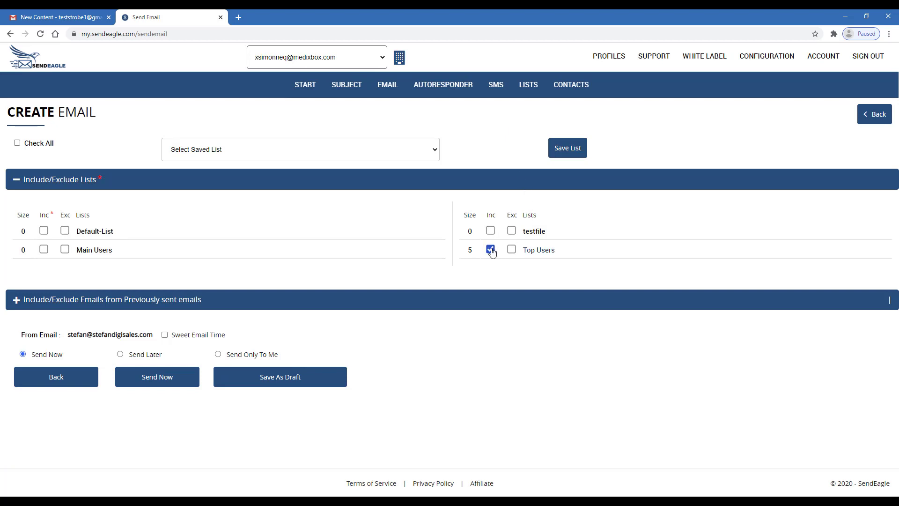
pyautogui.click(511, 230)
pyautogui.click(64, 230)
pyautogui.click(65, 249)
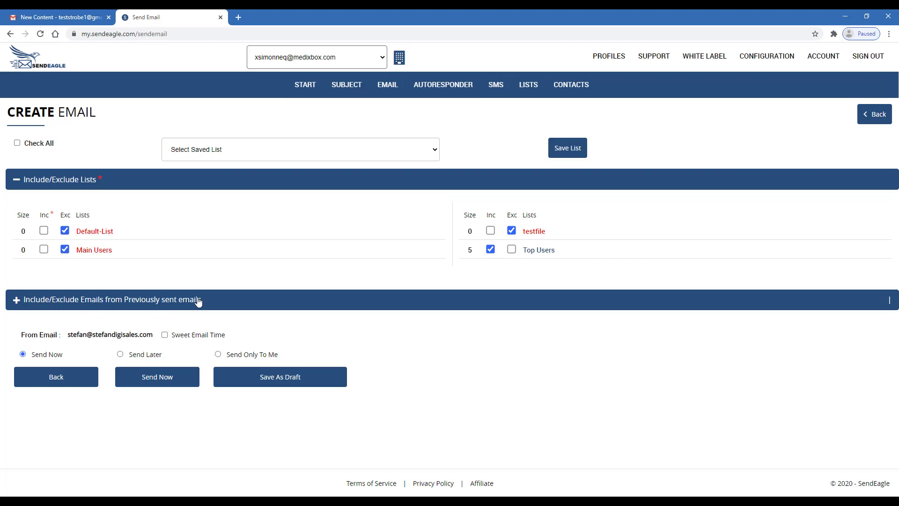
pyautogui.click(190, 386)
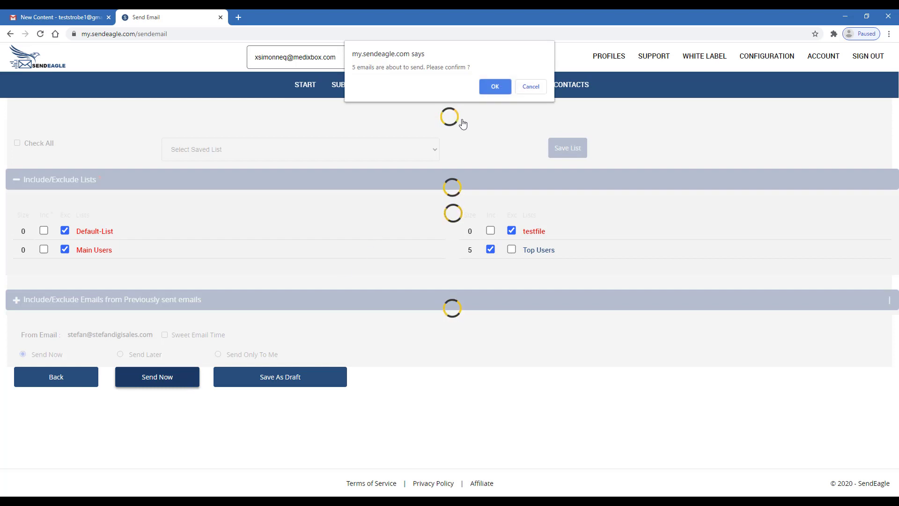
pyautogui.click(498, 91)
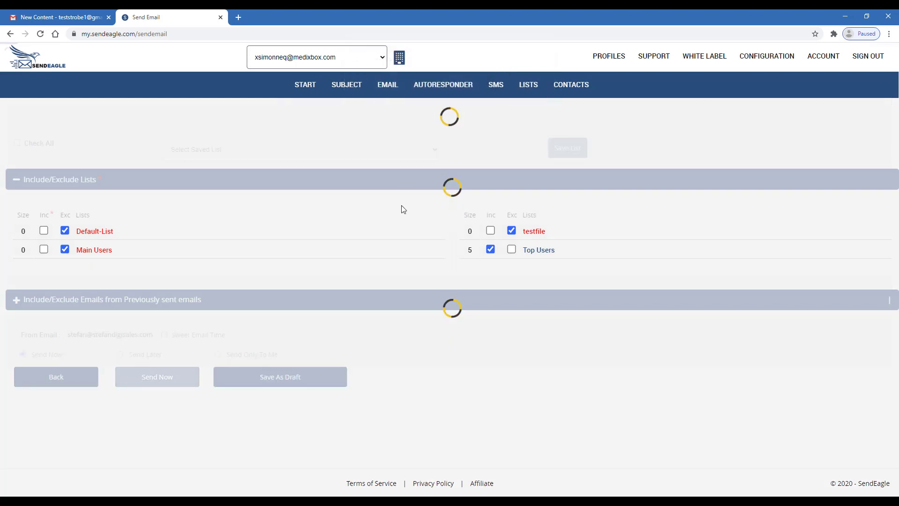